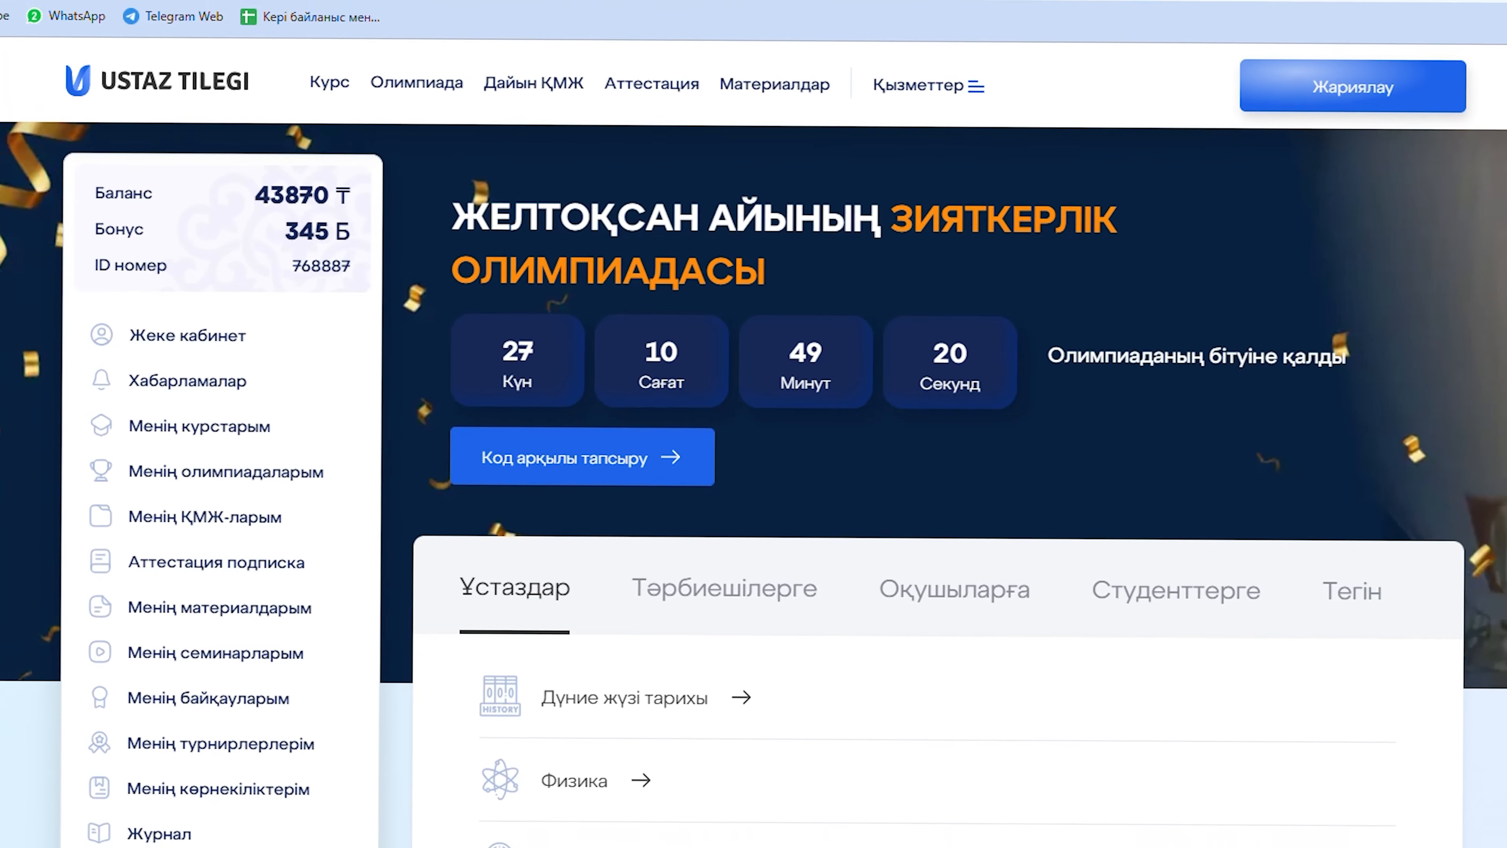
# Find Педагогика in the Ұстаздар subject list and open its December olympiad page (490 tg fee).
pyautogui.scroll(-2, 700, 399)
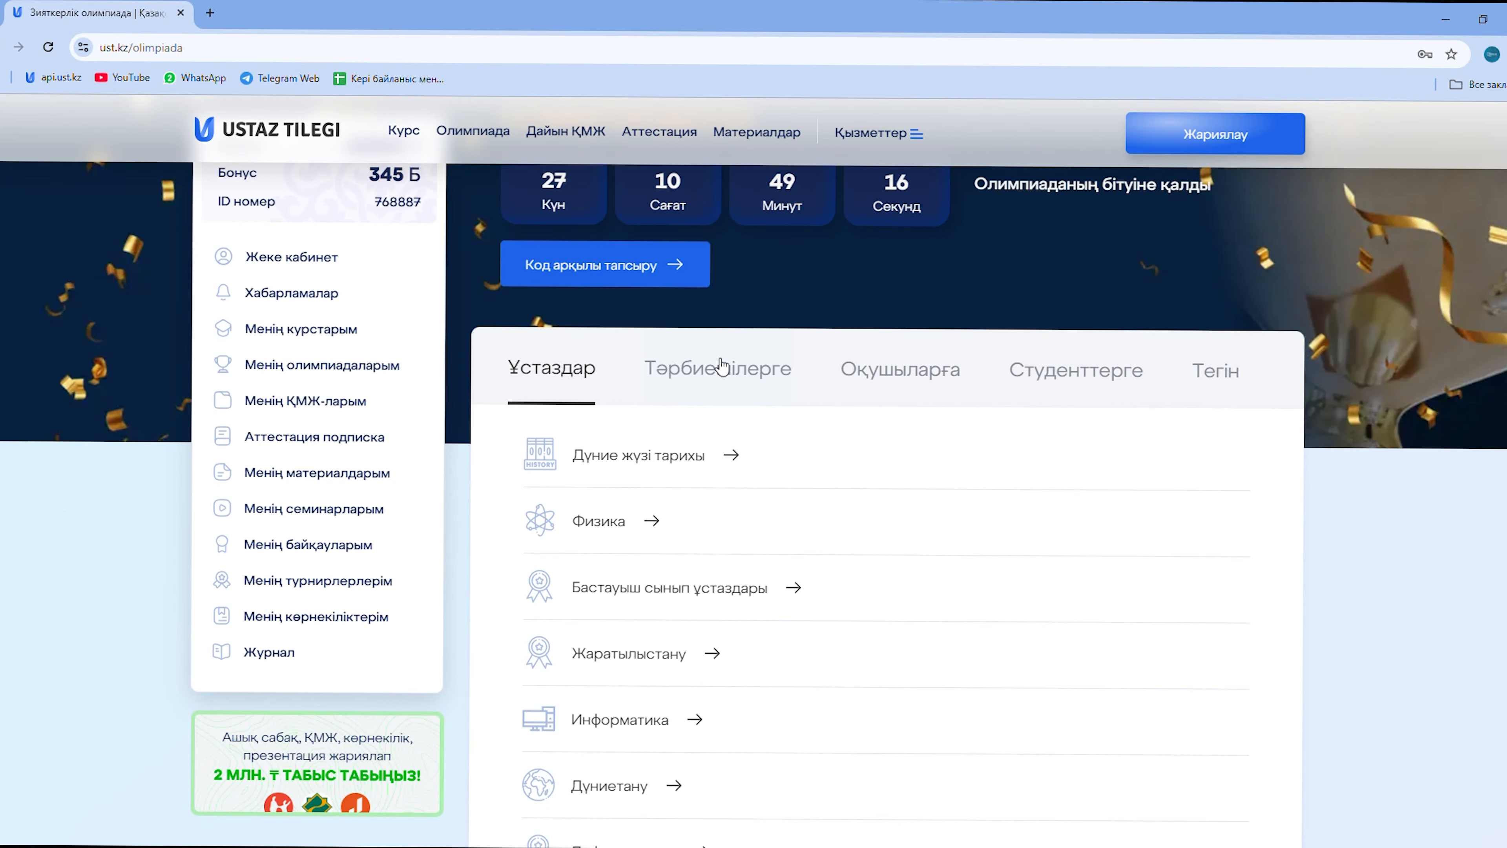
pyautogui.scroll(-7, 721, 366)
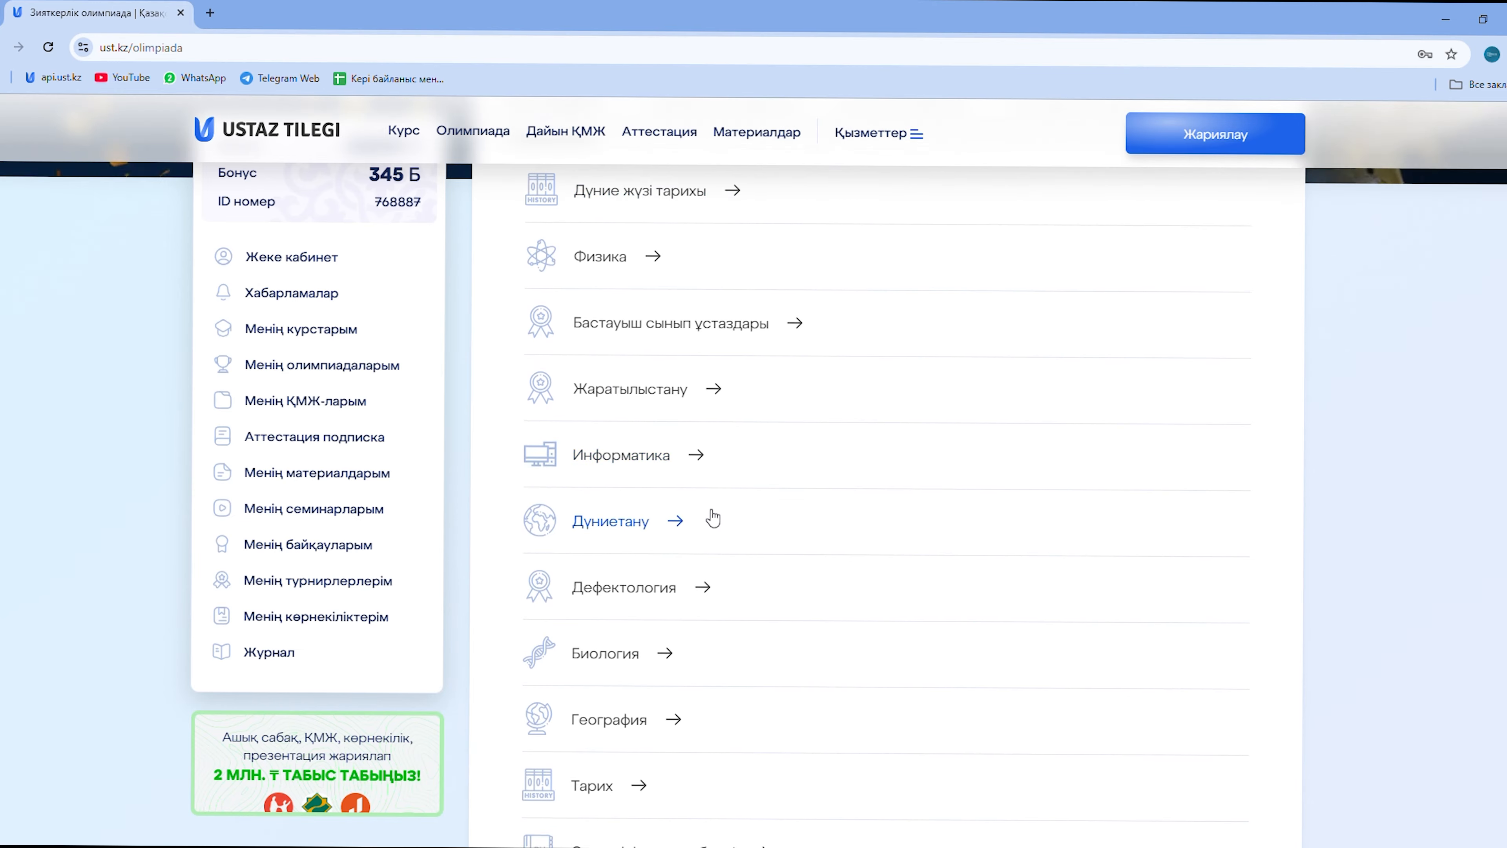
pyautogui.scroll(7, 651, 395)
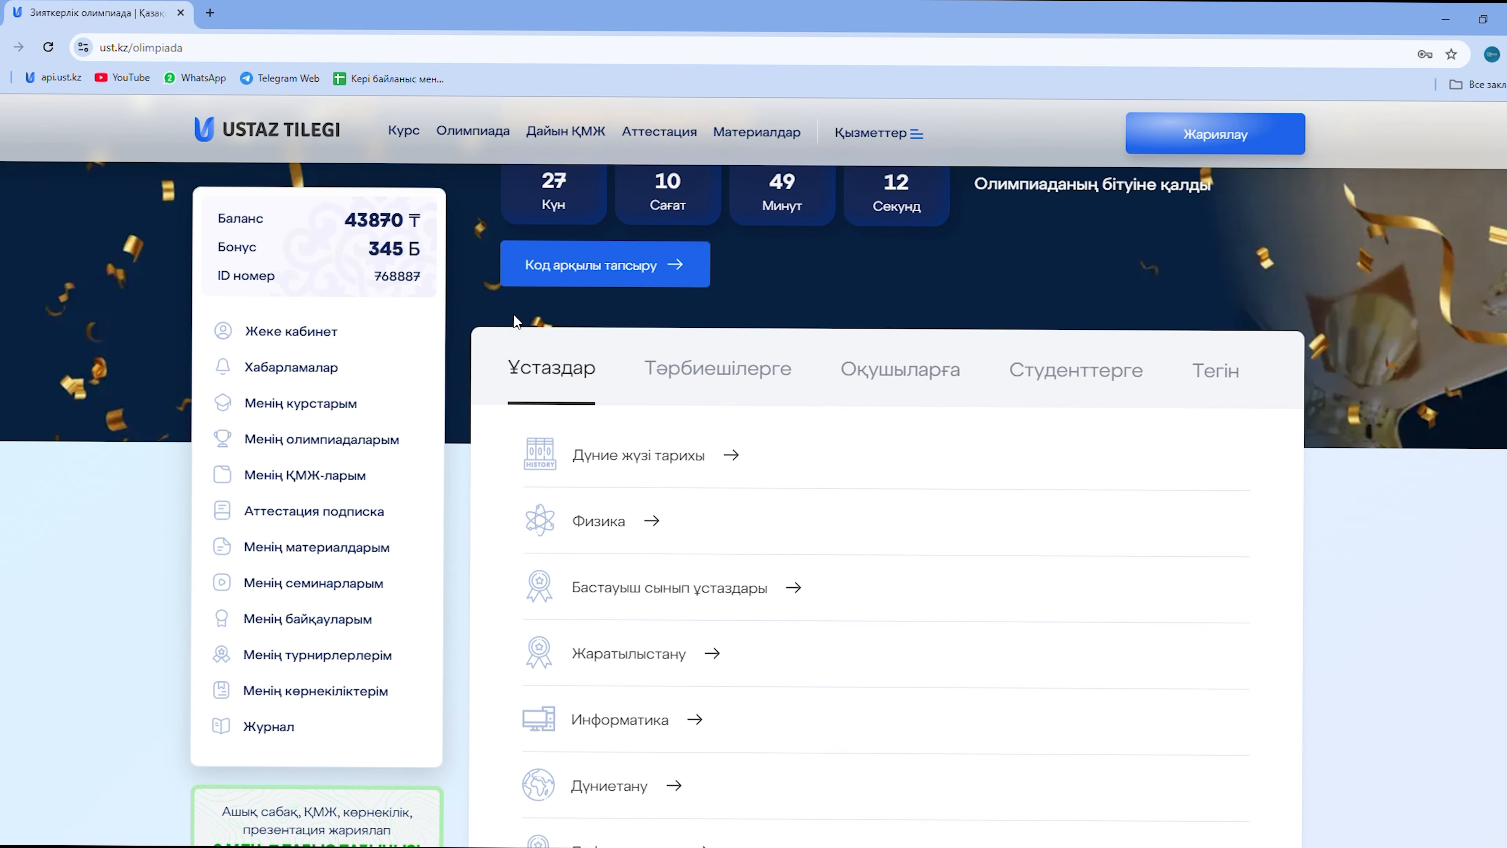
pyautogui.scroll(-4, 686, 368)
pyautogui.scroll(-5, 686, 368)
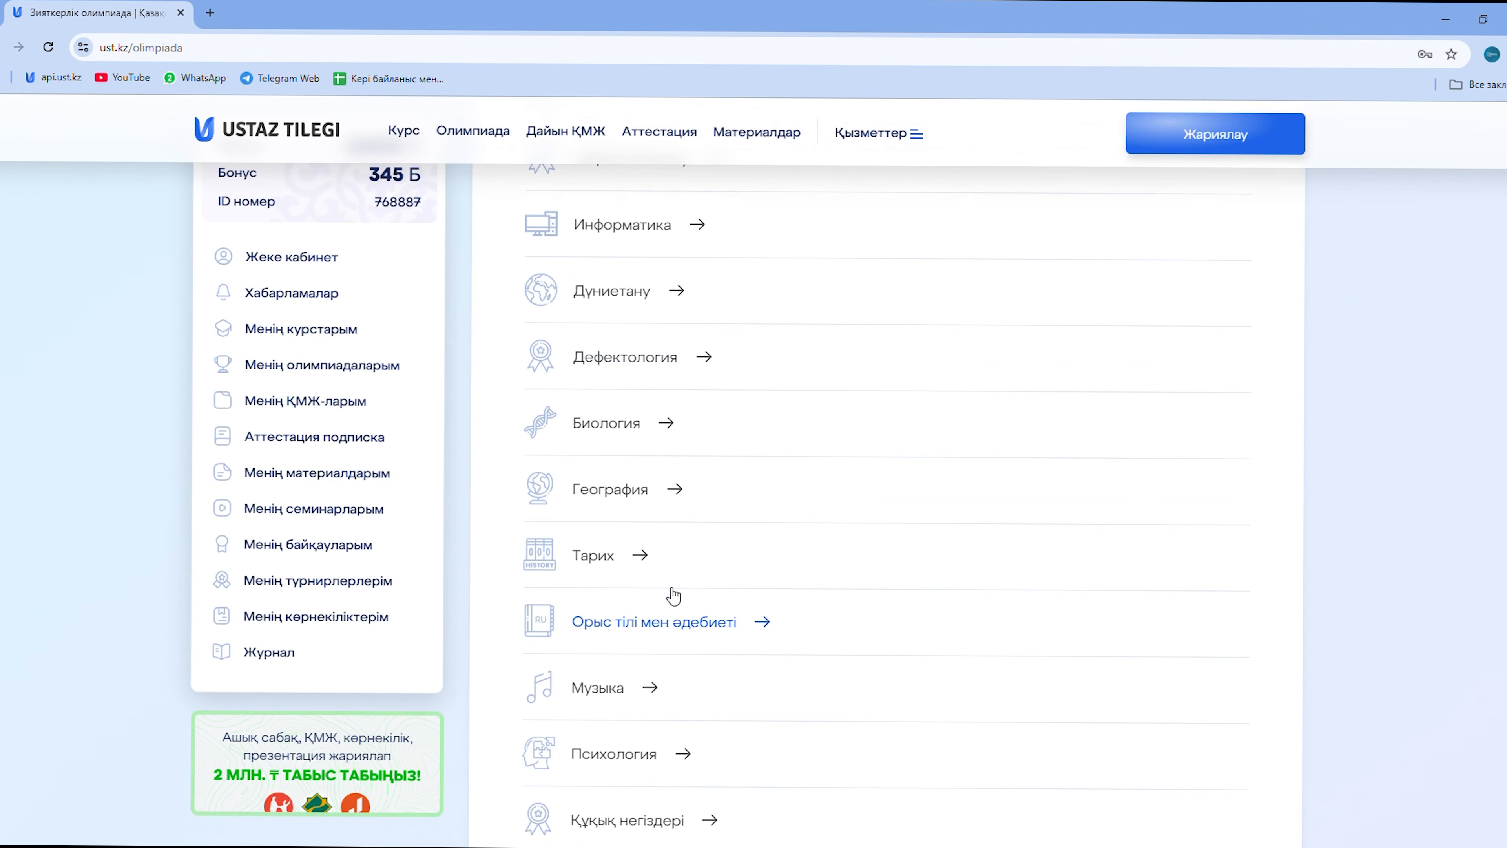
pyautogui.scroll(-4, 669, 593)
pyautogui.scroll(-3, 699, 555)
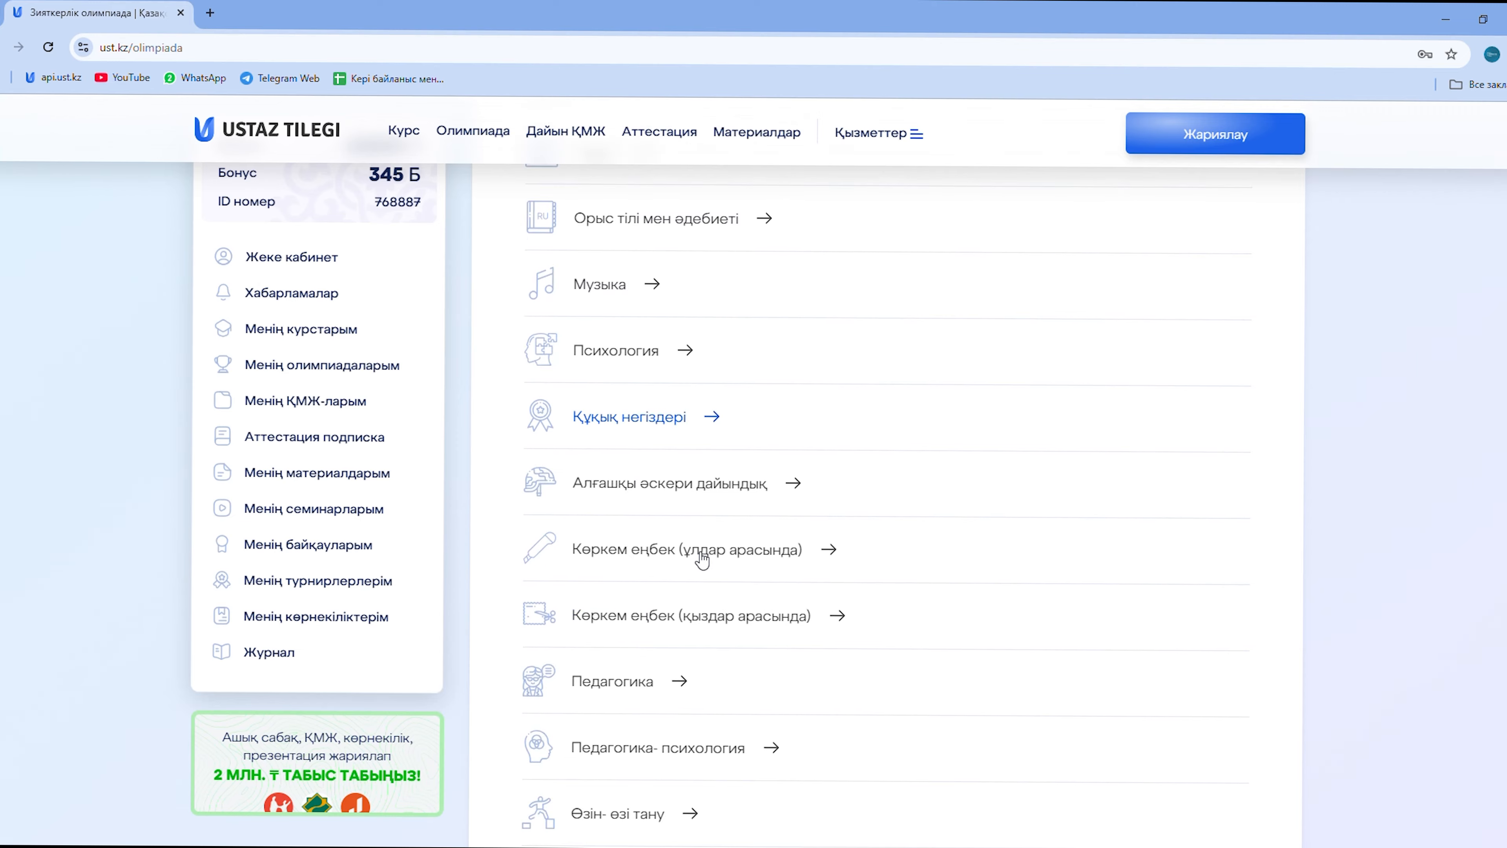
pyautogui.click(650, 641)
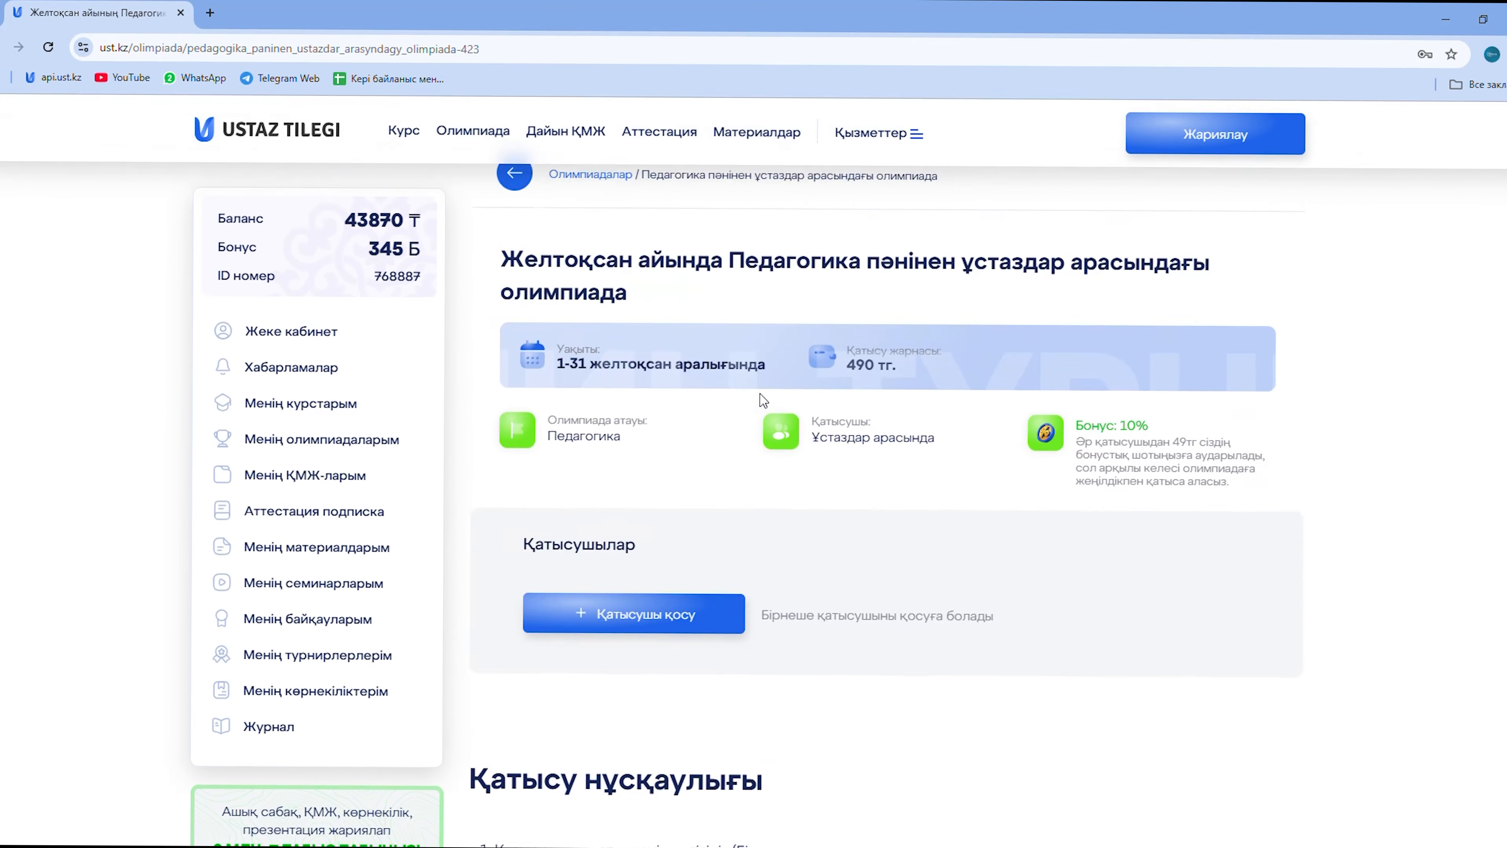
pyautogui.scroll(1, 763, 398)
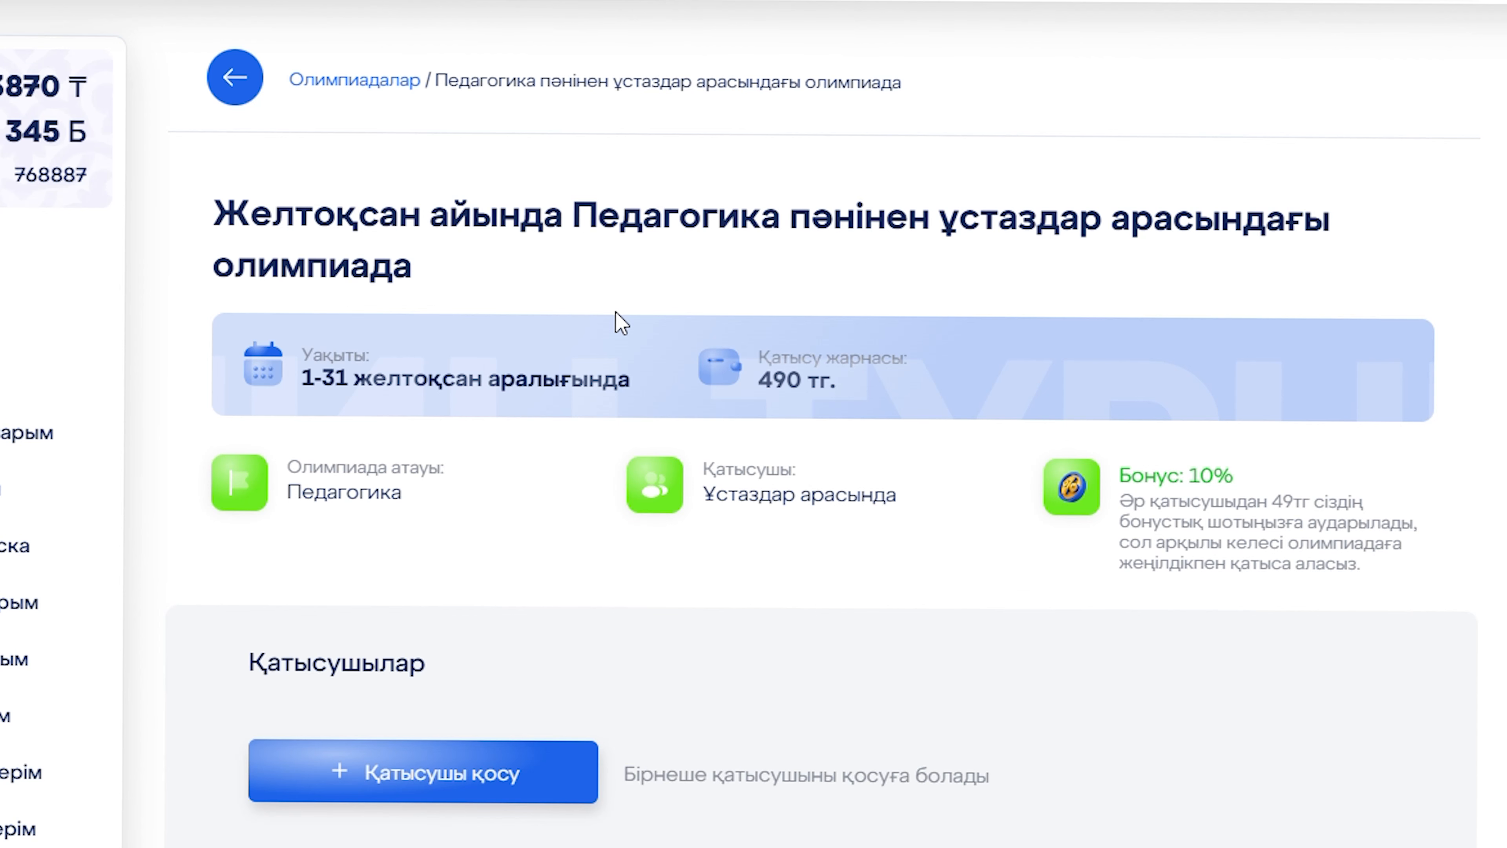
# Add a new participant entry under Participants and enter the participant's full name.
pyautogui.scroll(-3, 617, 322)
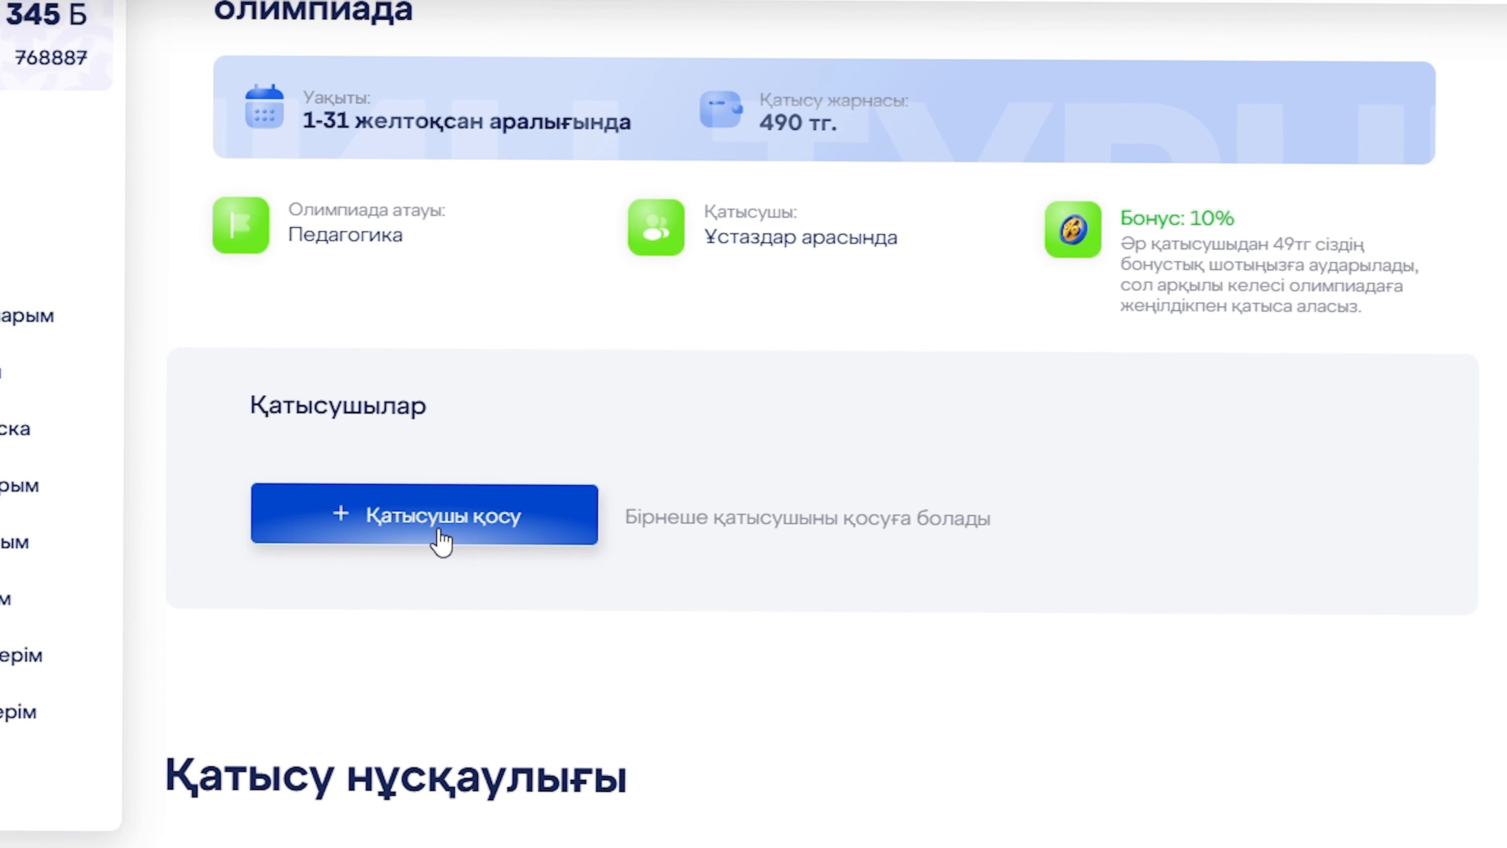
pyautogui.click(439, 540)
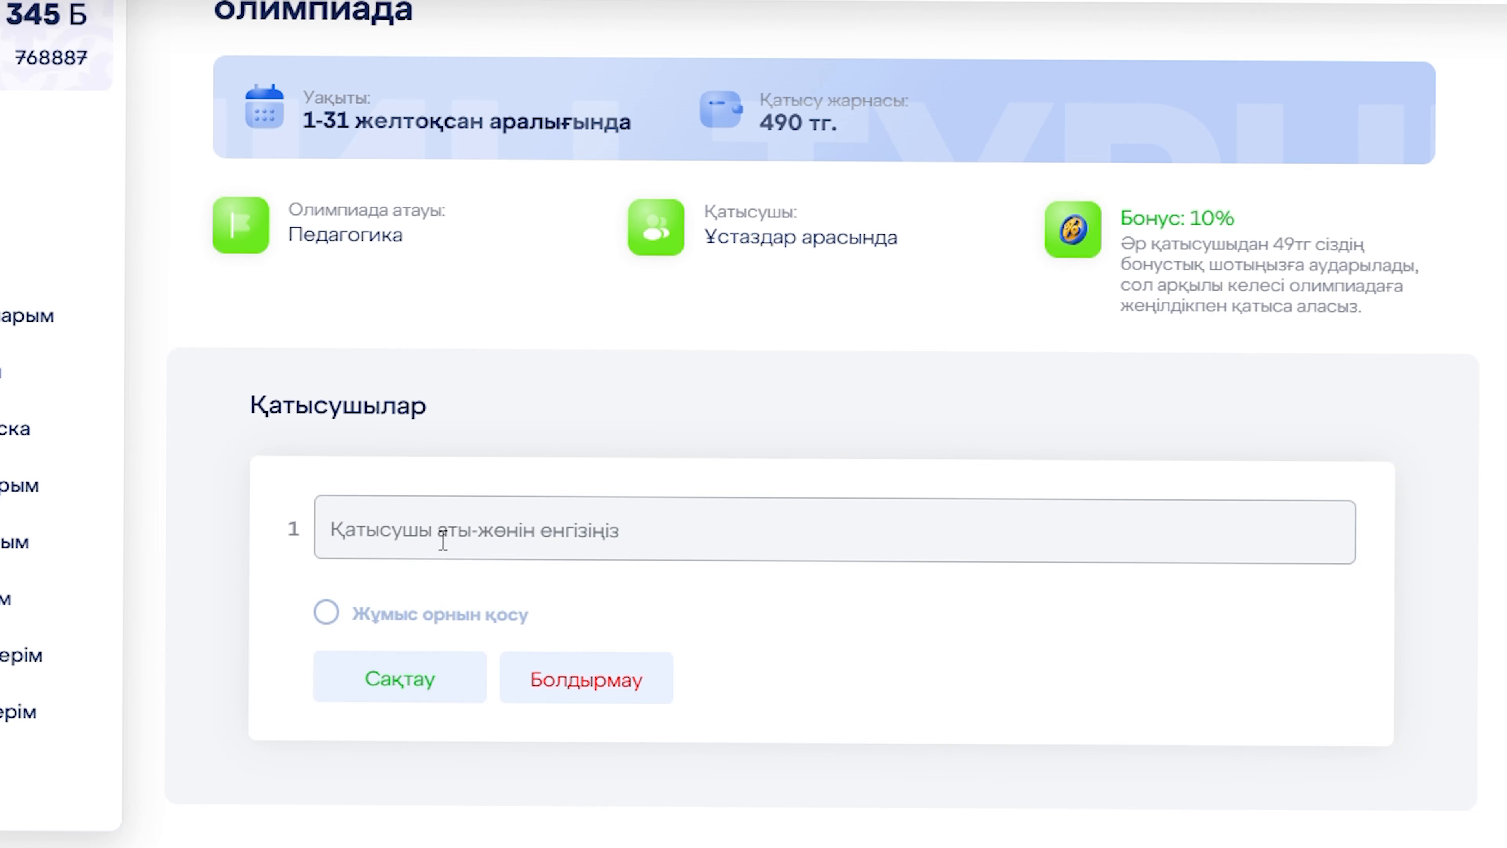
pyautogui.click(442, 541)
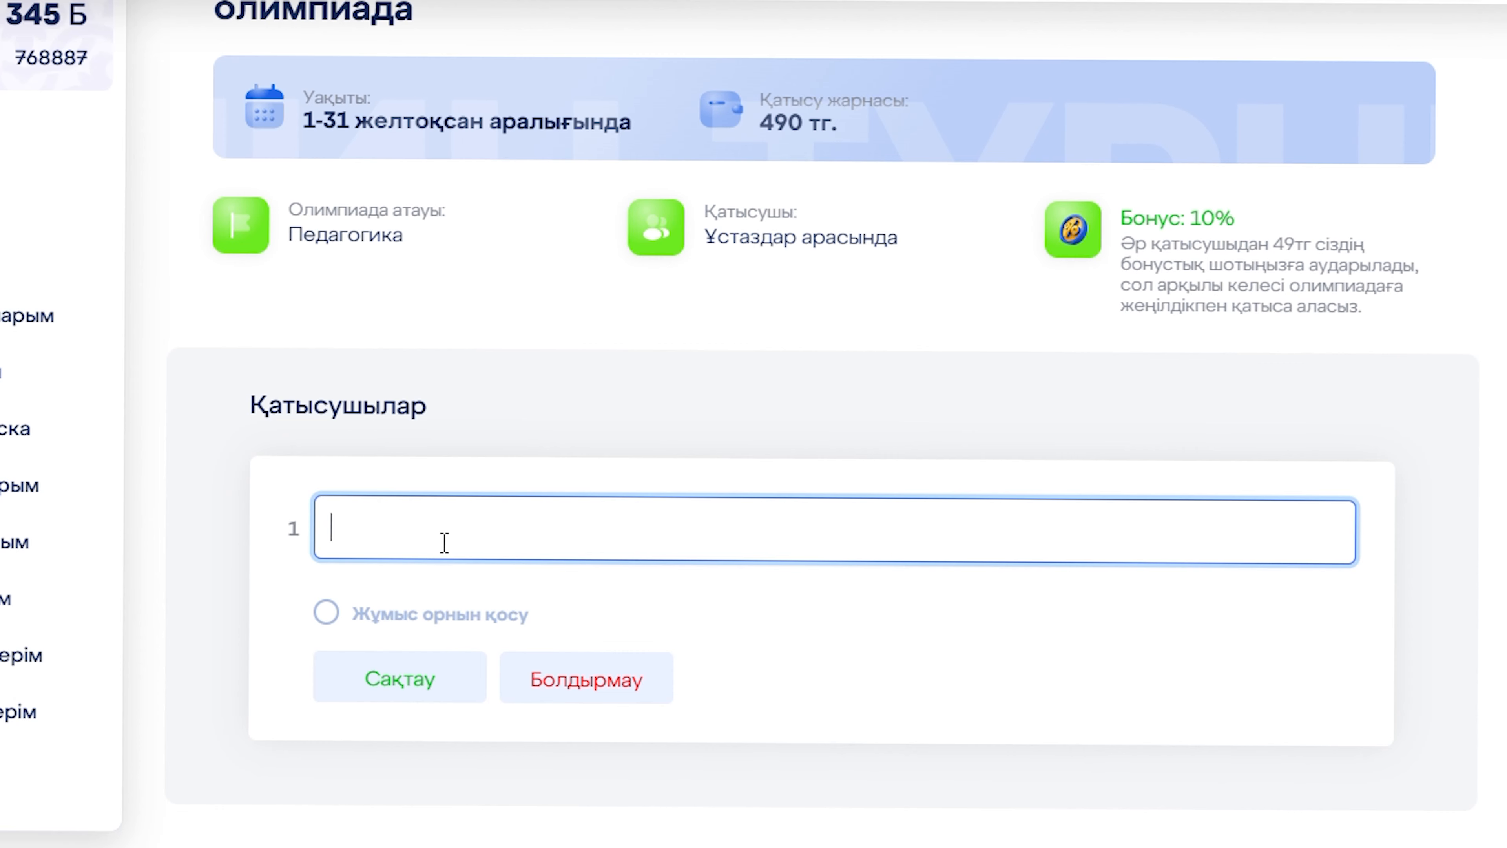
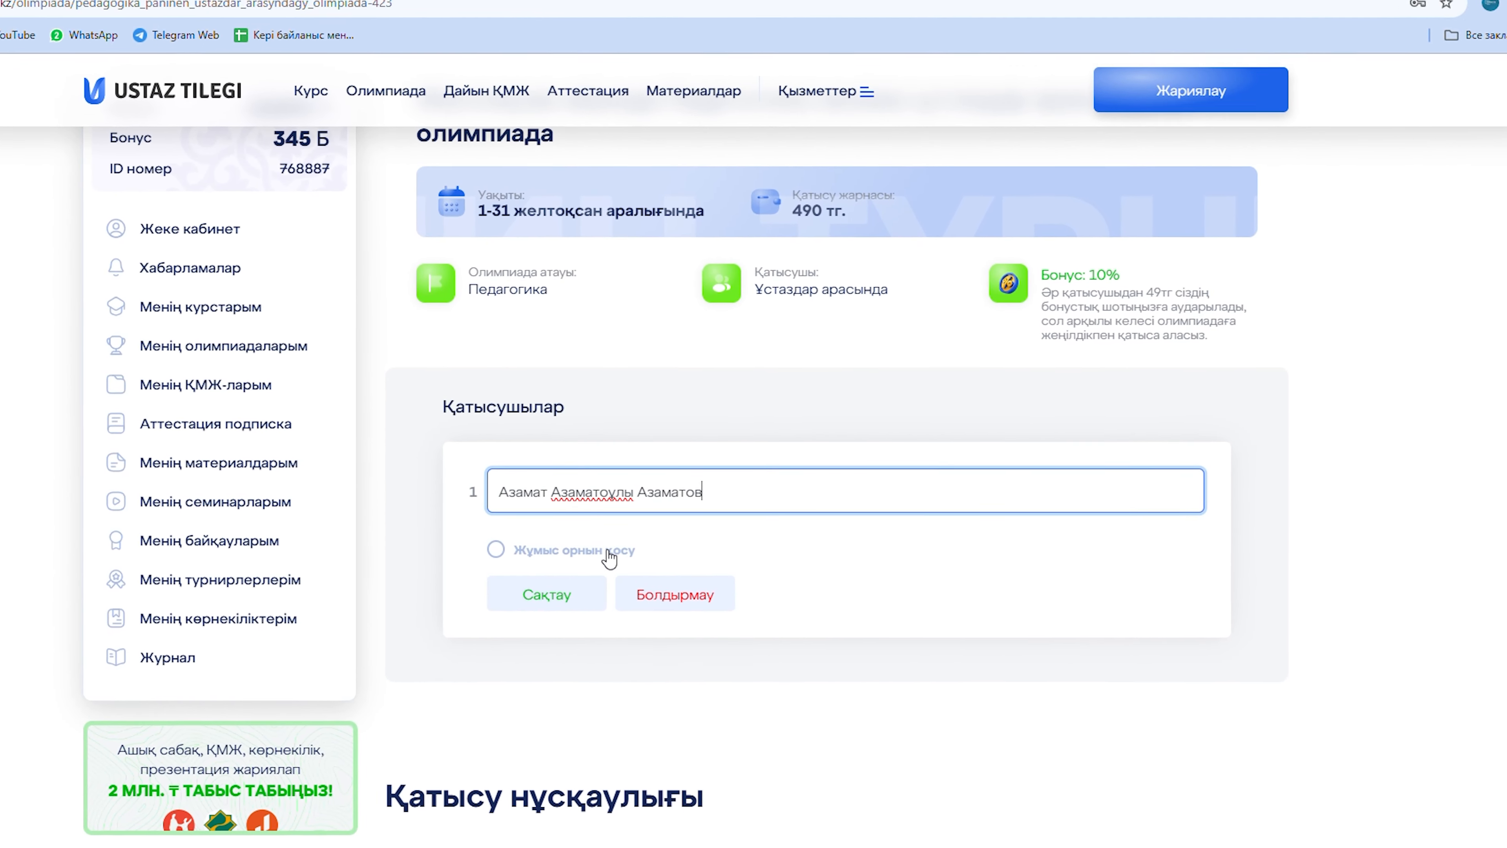
# Add the workplace: Нұр-Сұлтан қаласы region and district, school «№ 14 мектеп-гимназия».
pyautogui.click(609, 555)
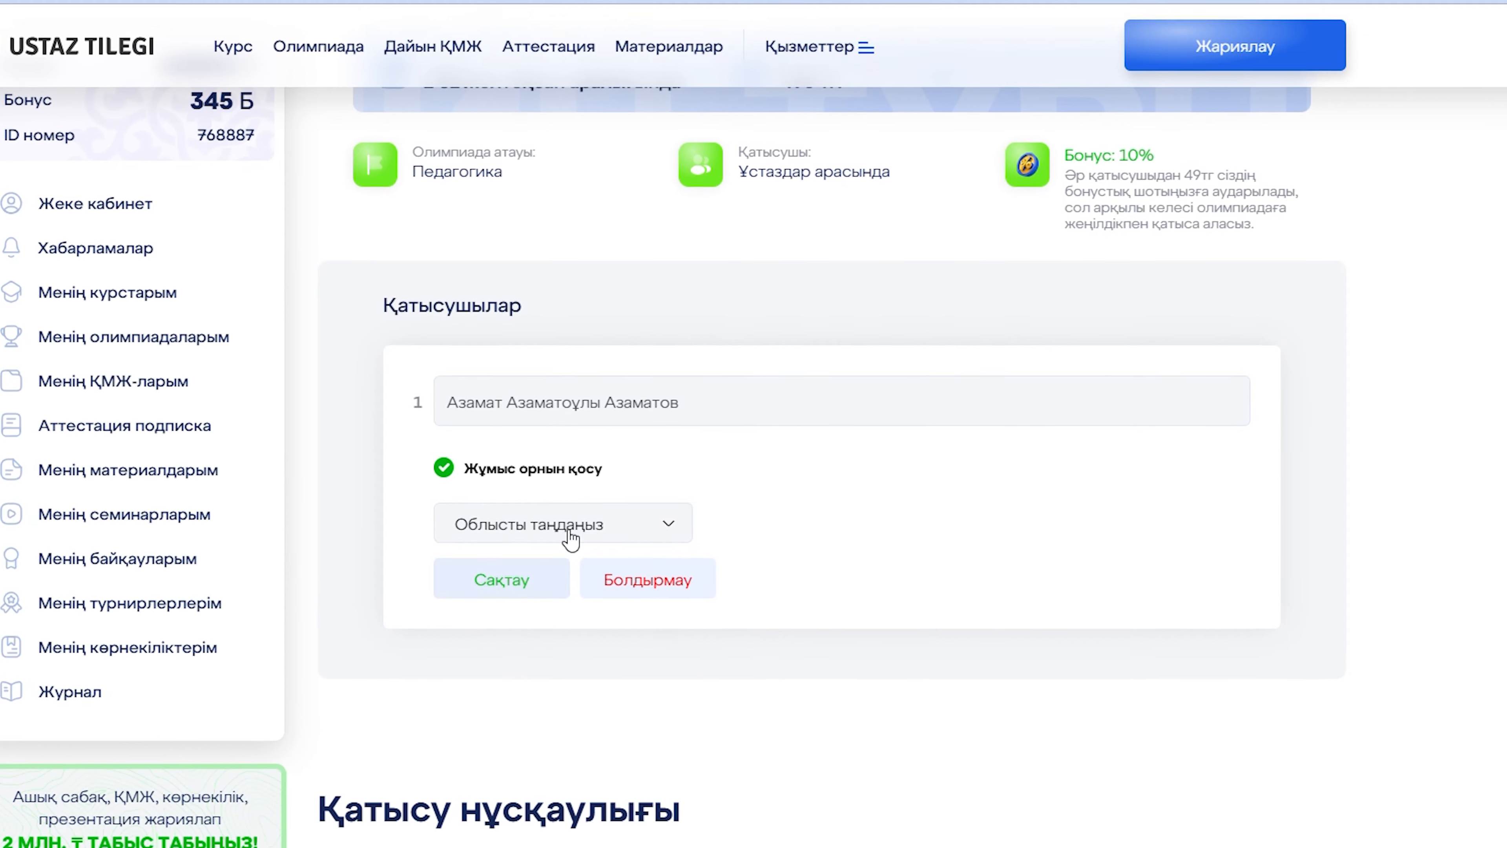
pyautogui.click(573, 623)
pyautogui.click(594, 579)
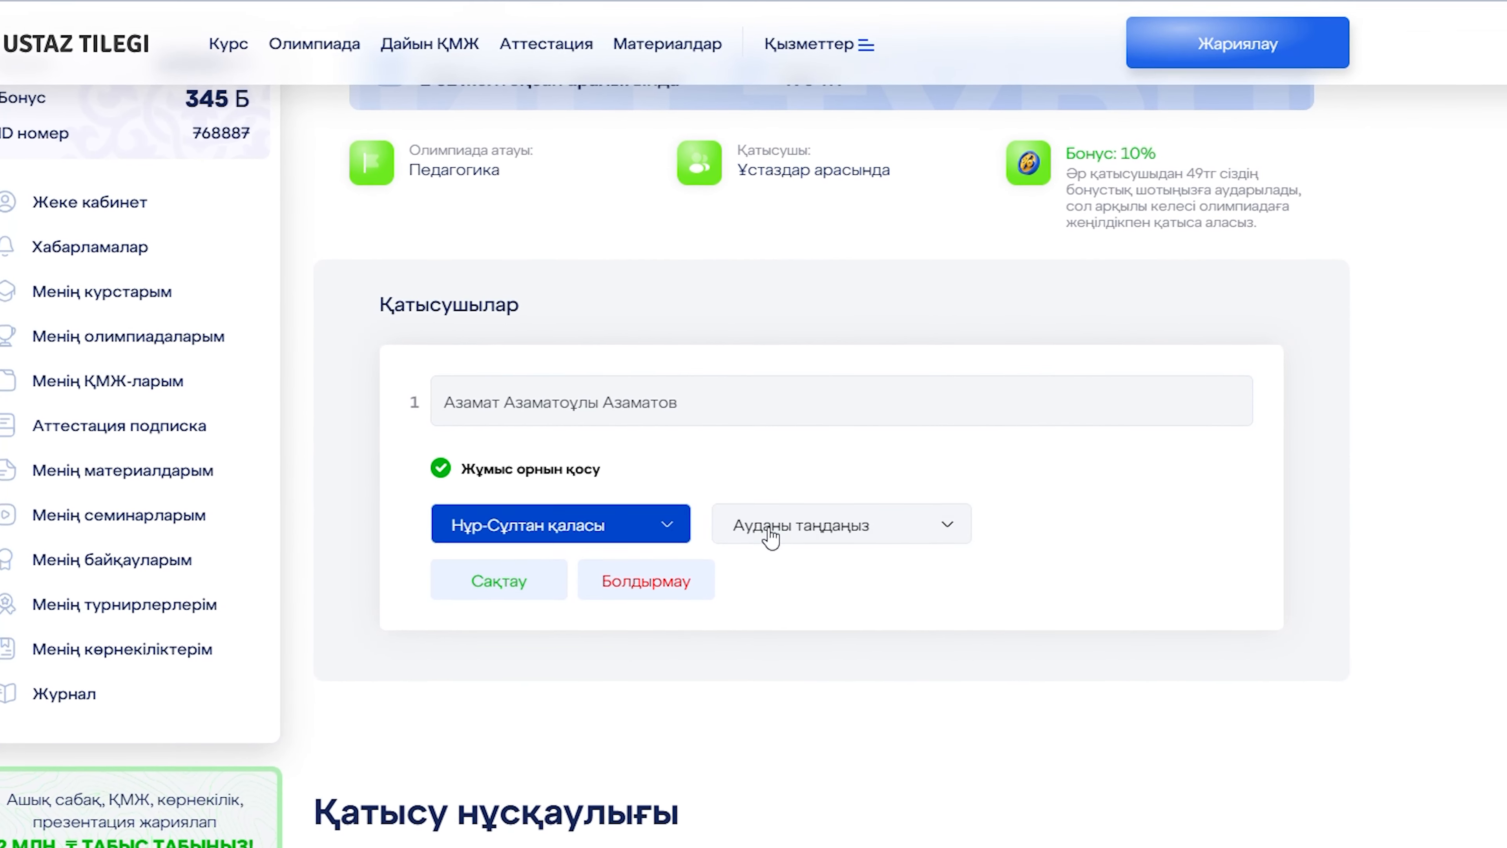
pyautogui.click(768, 526)
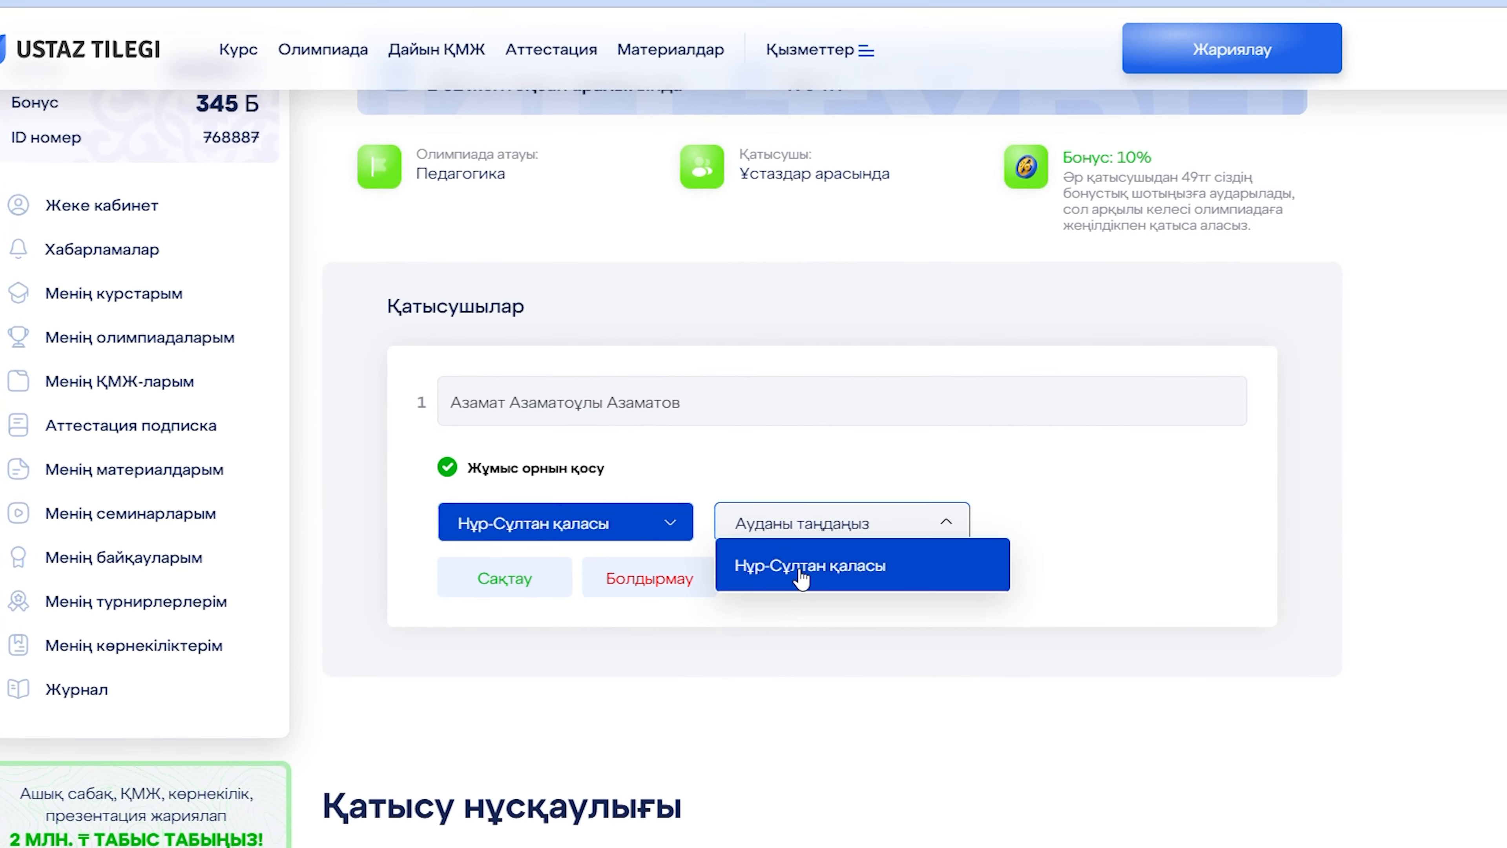
pyautogui.click(801, 576)
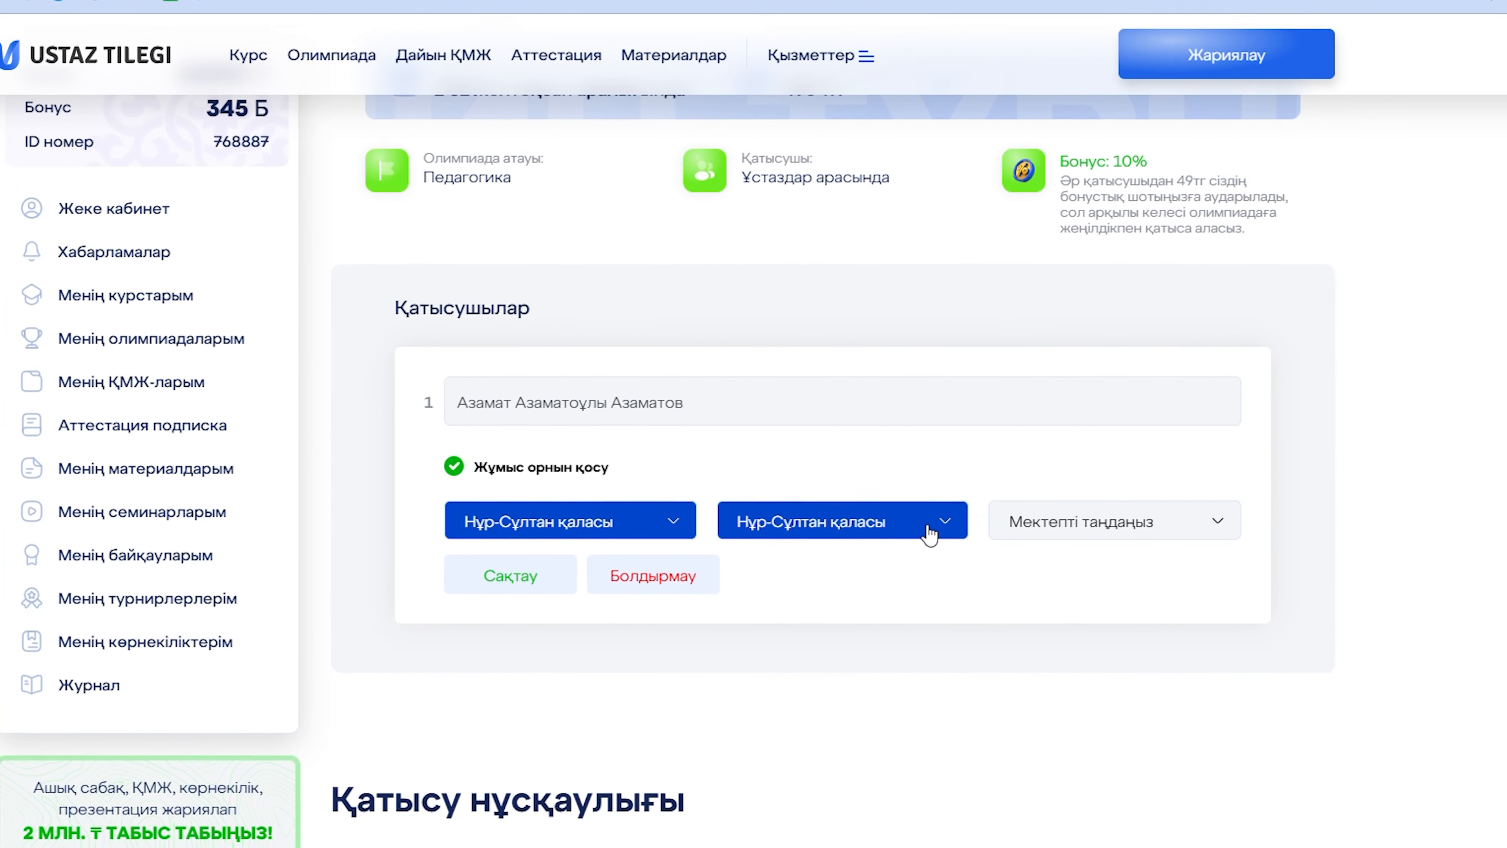
pyautogui.click(1051, 531)
pyautogui.click(1068, 588)
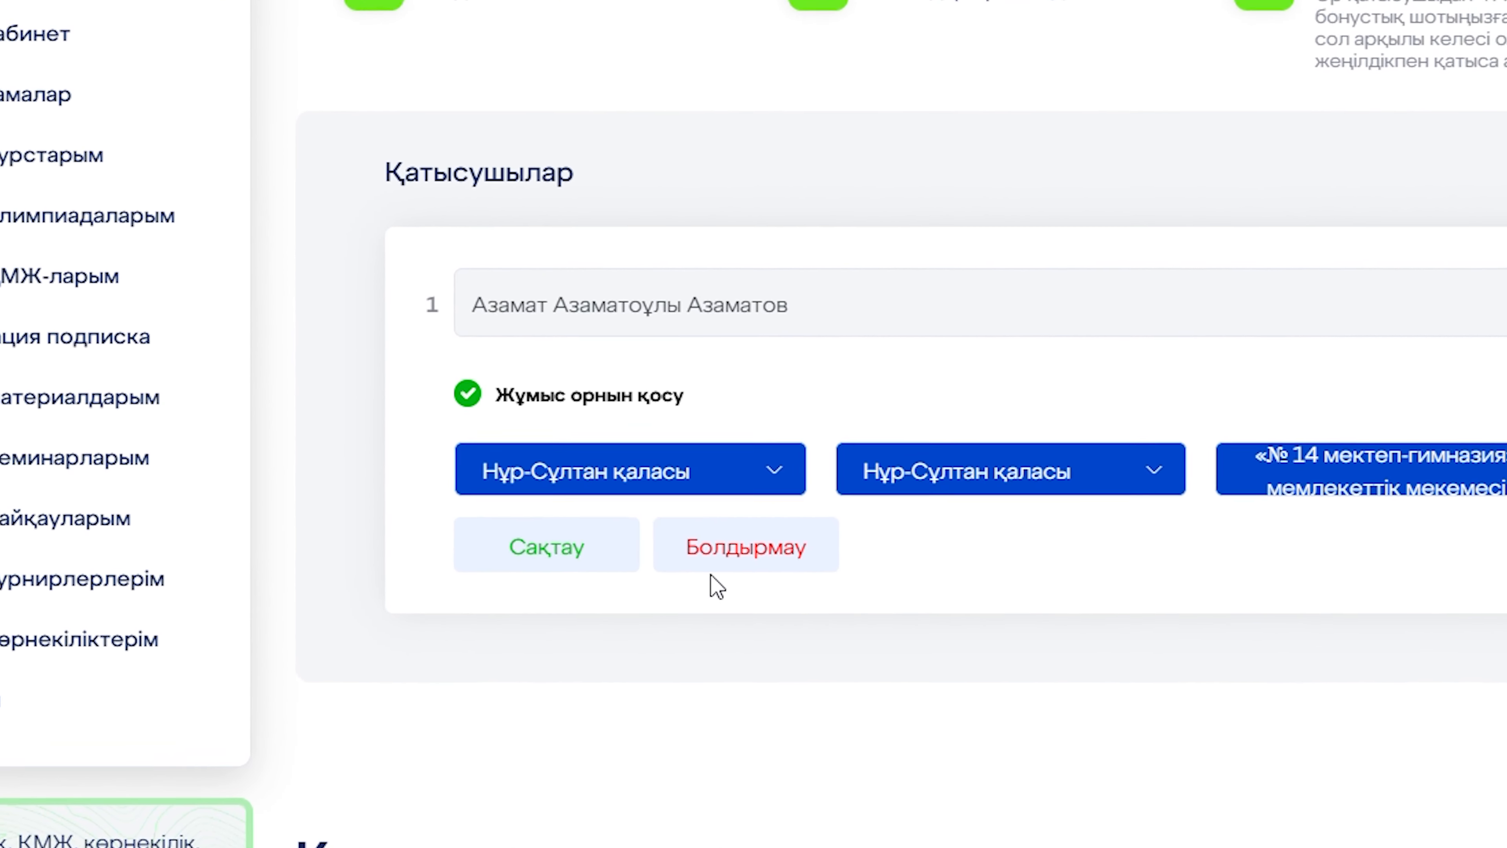
# Save the participant with their workplace and pay the 490 tg participation fee.
pyautogui.click(547, 545)
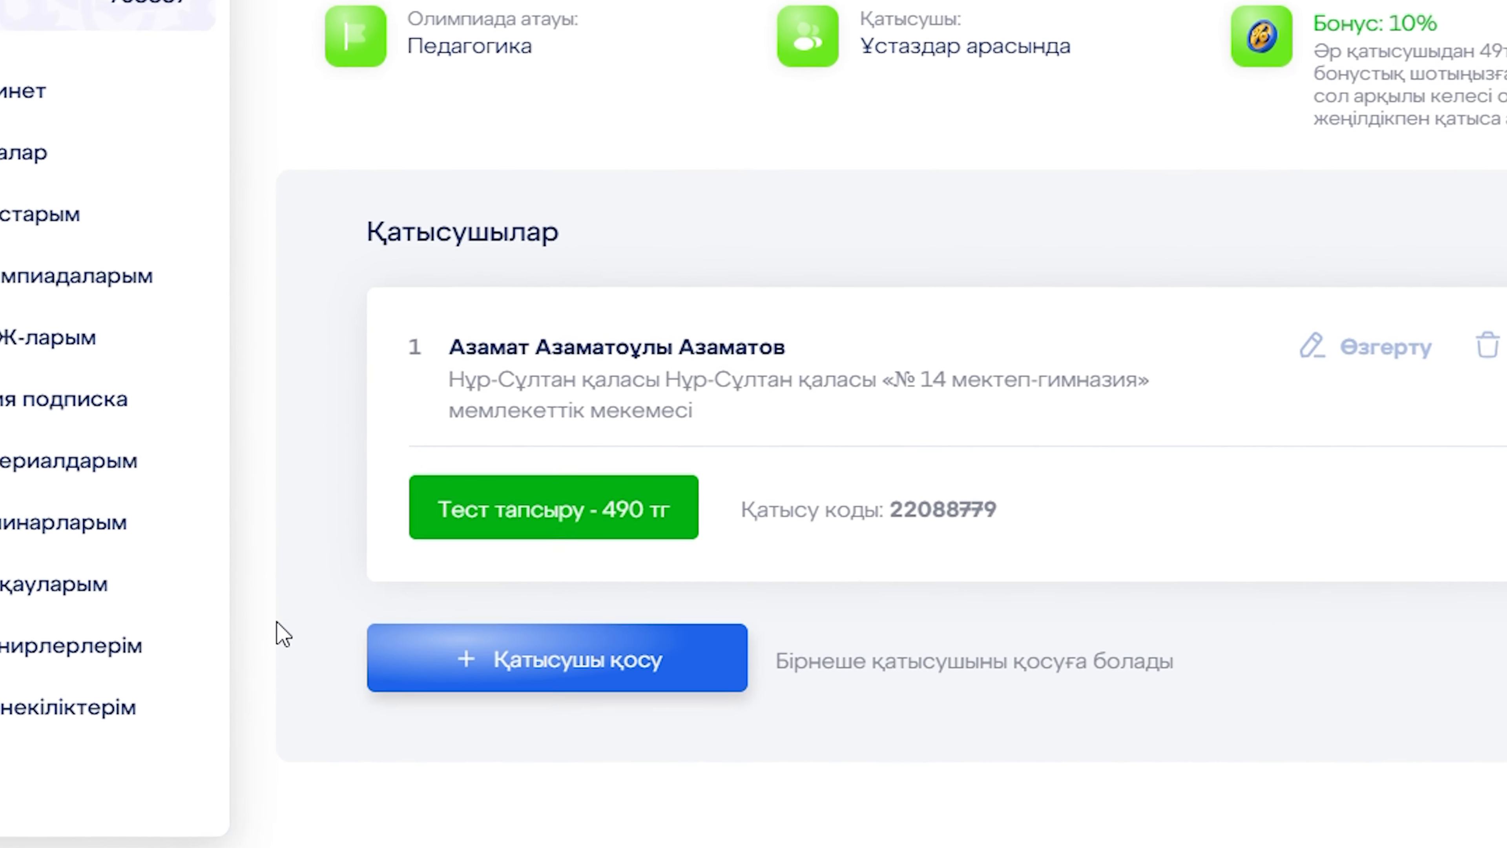
pyautogui.click(544, 527)
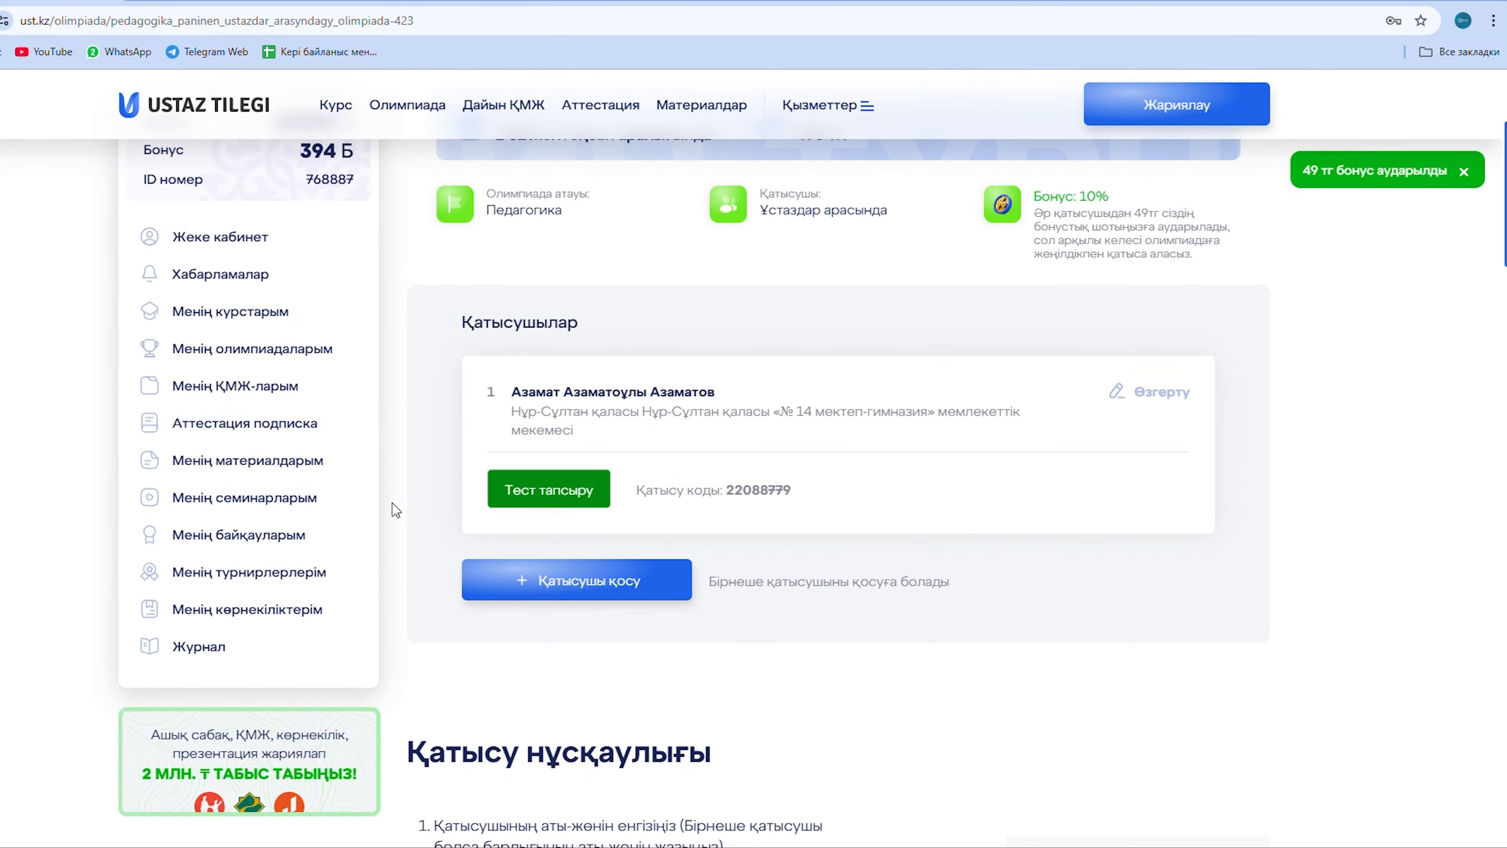
pyautogui.scroll(3, 410, 431)
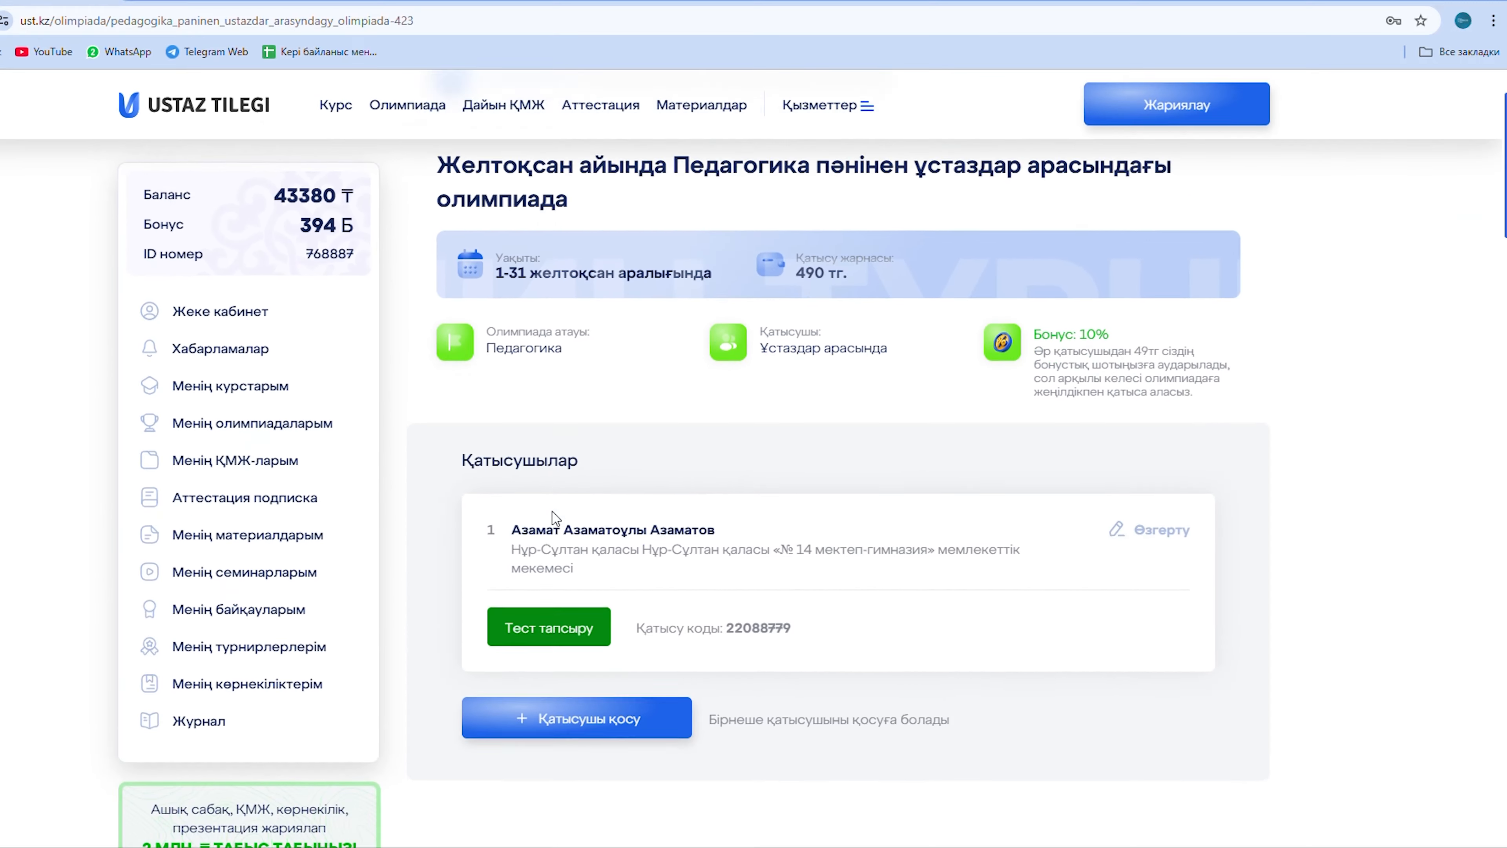
# Select and copy the number after 'Қатысу коды', then scroll down to the code-entry instructions.
pyautogui.scroll(-1, 652, 706)
pyautogui.scroll(2, 559, 522)
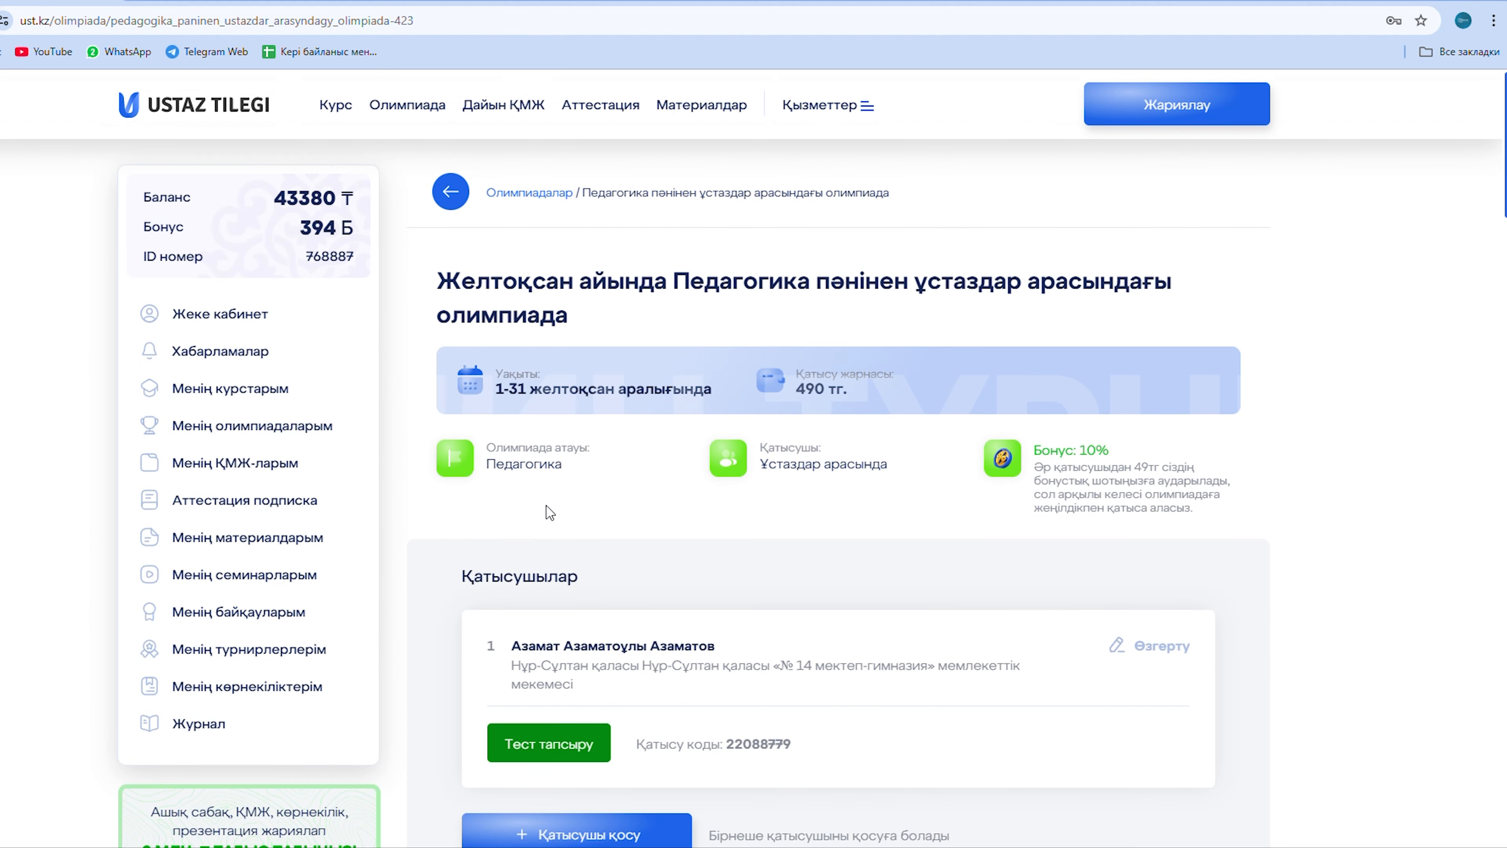
pyautogui.scroll(-2, 550, 513)
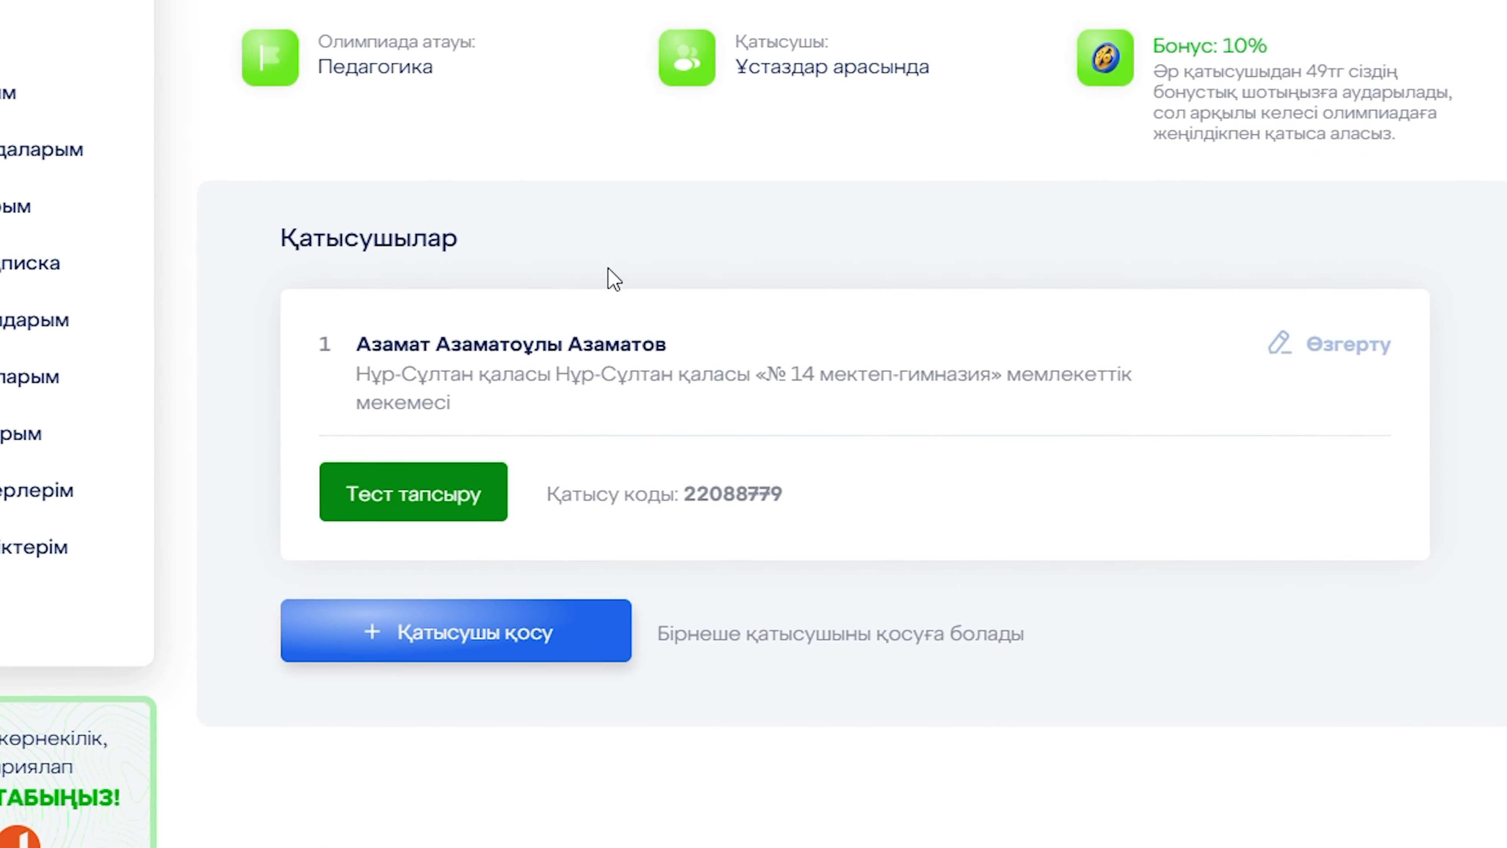
pyautogui.moveTo(694, 511); pyautogui.dragTo(813, 521)
pyautogui.hotkey('ctrl', 'c')
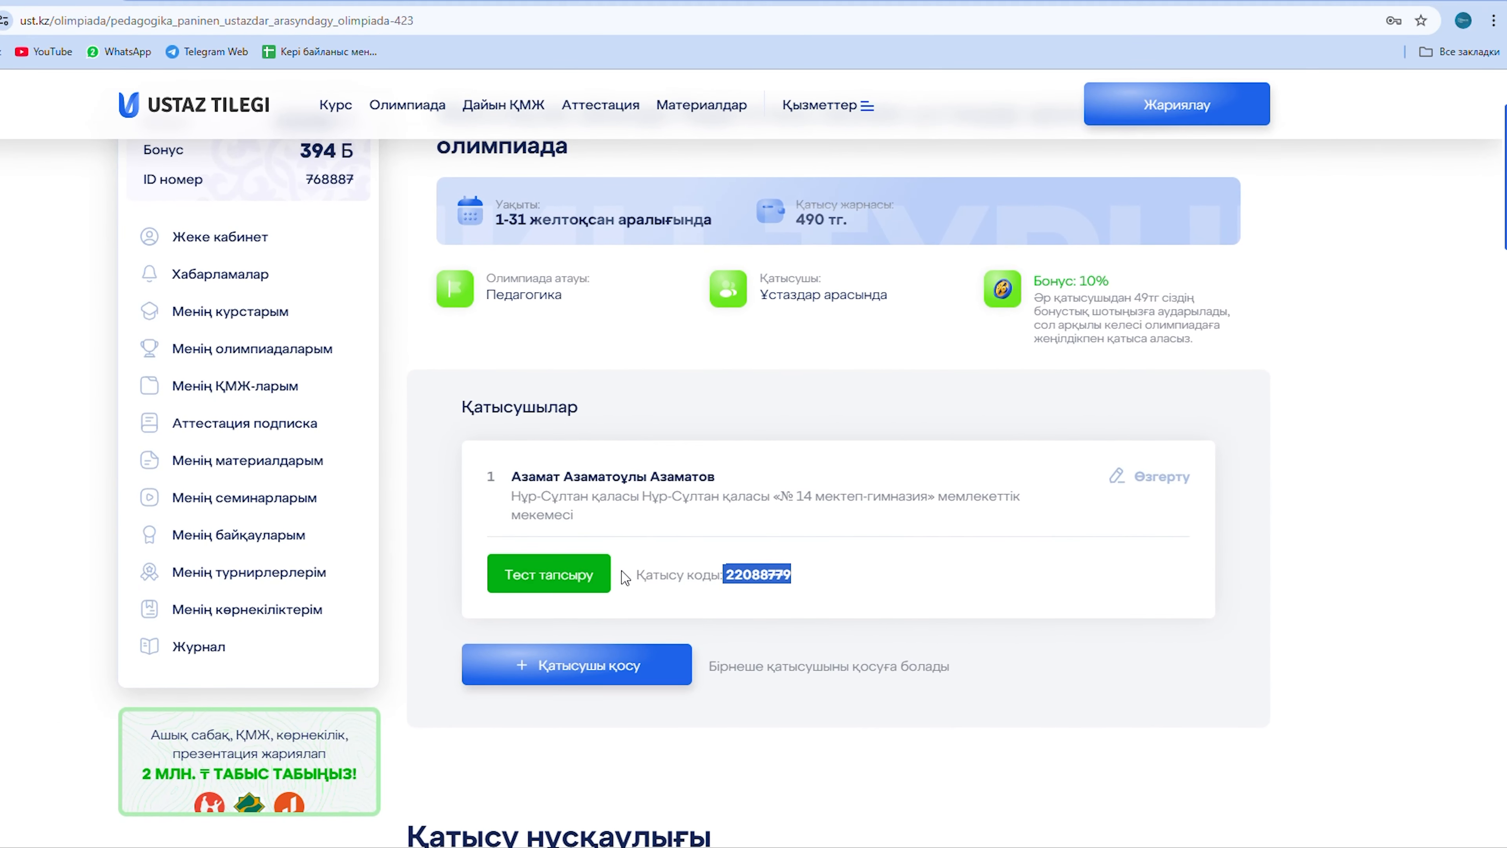
pyautogui.scroll(-1, 630, 560)
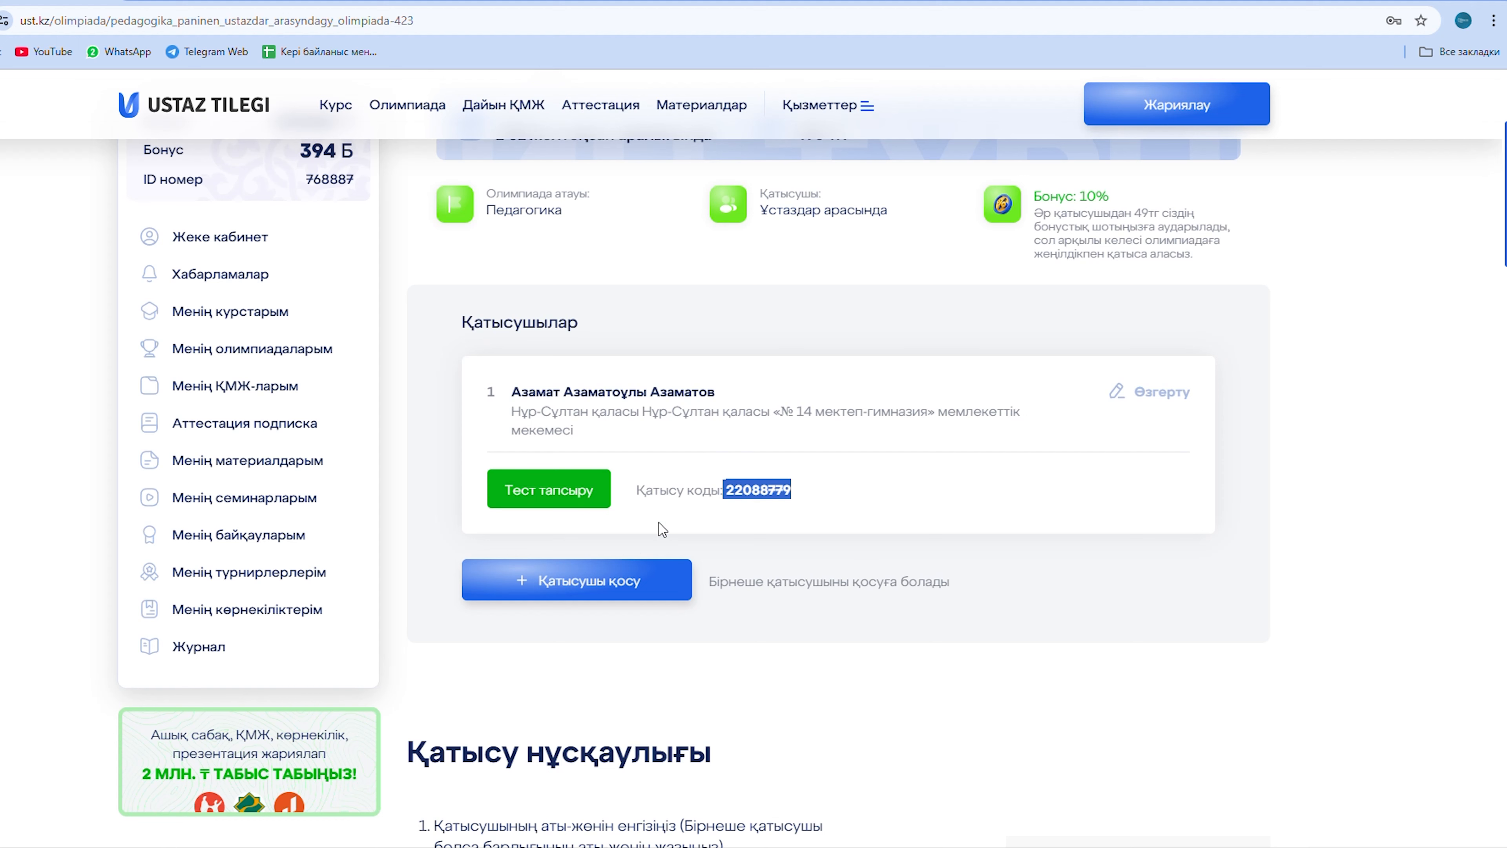
pyautogui.scroll(-4, 736, 450)
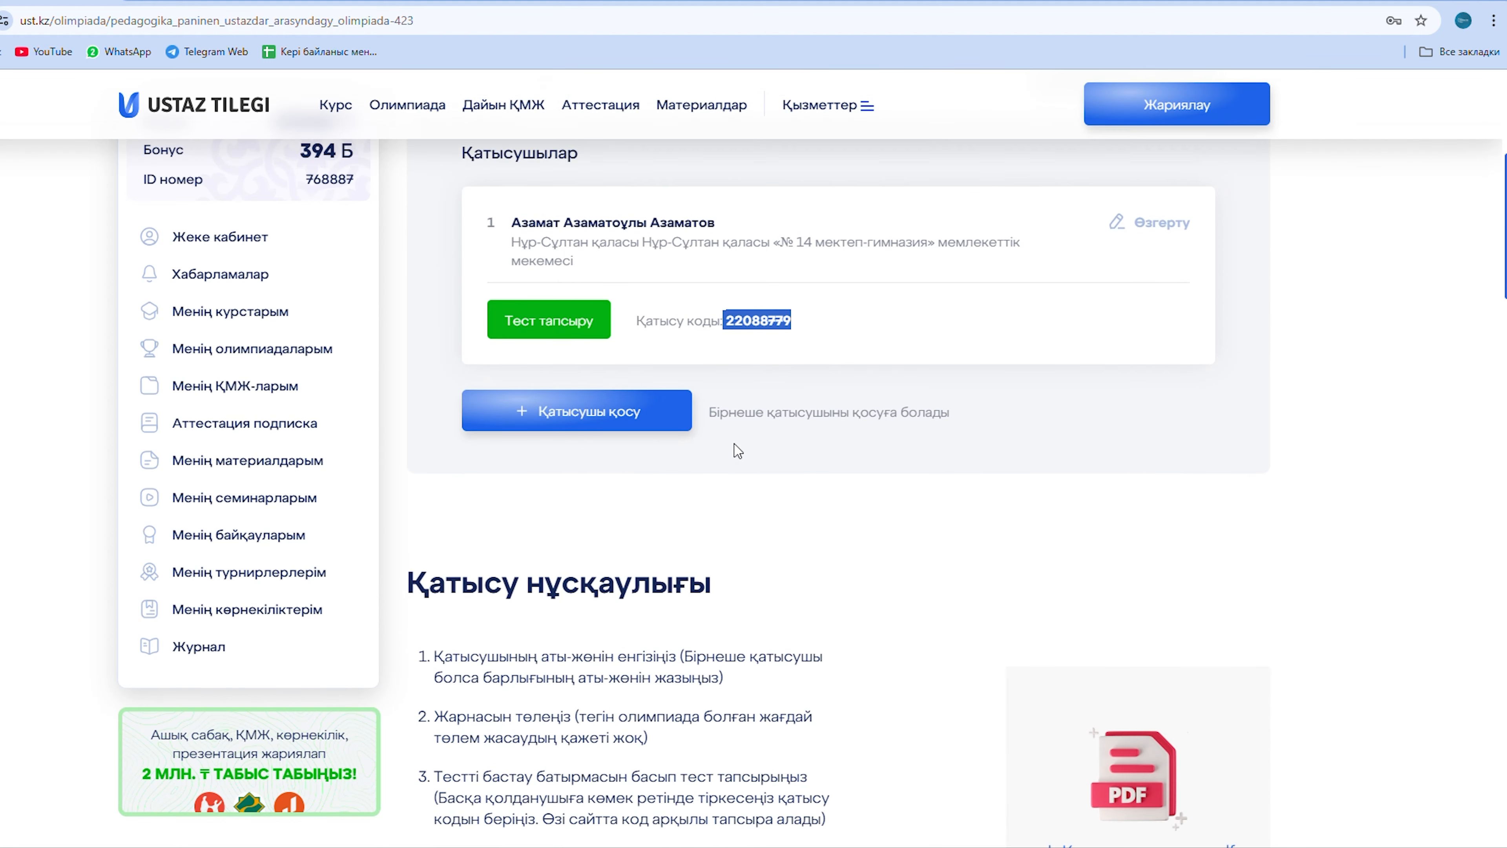
pyautogui.scroll(-2, 737, 450)
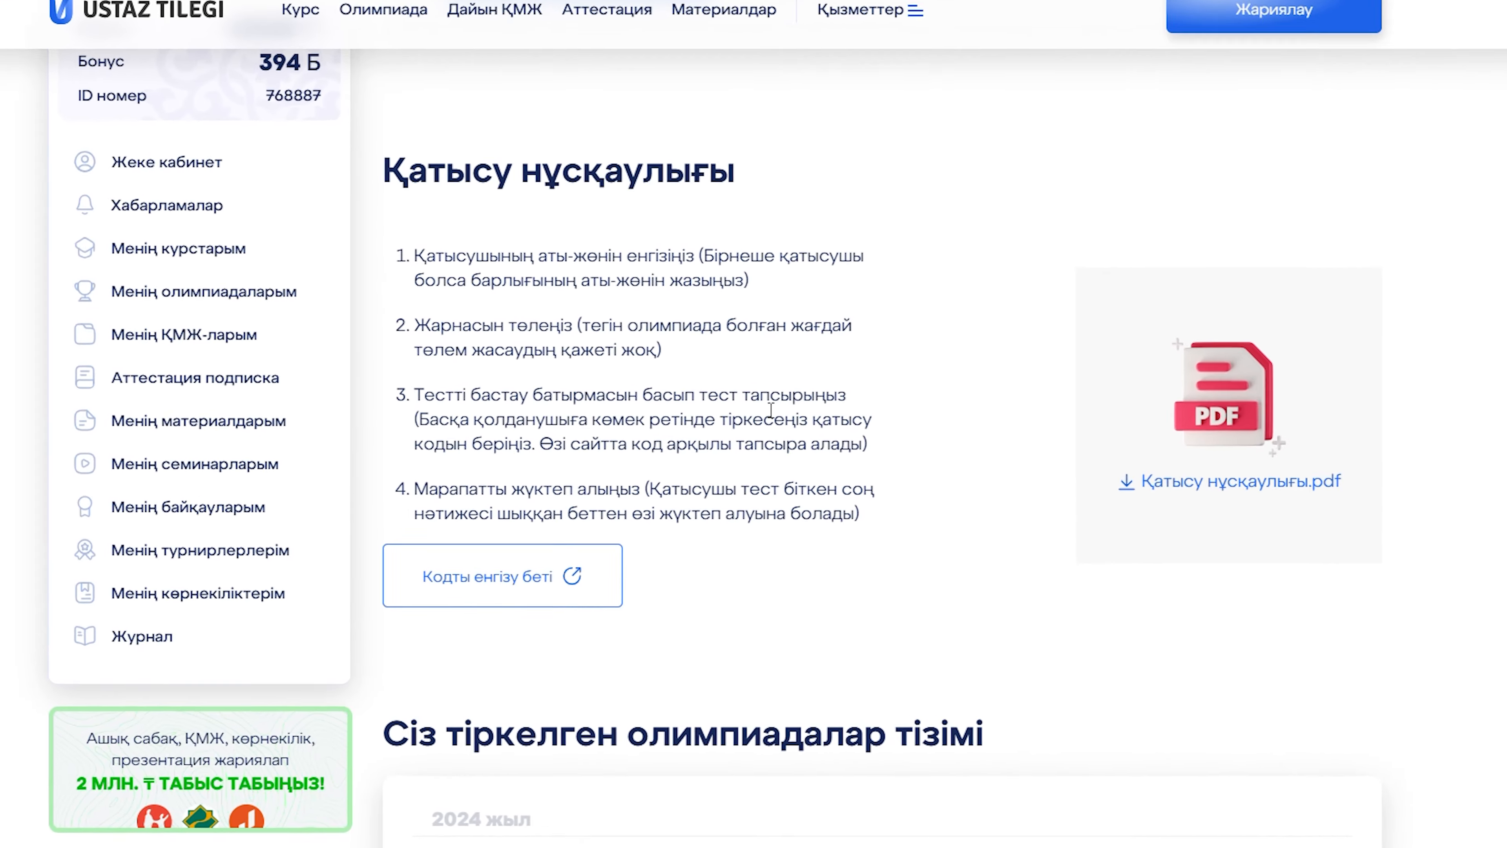
# On the 'Кодты енгізу беті' page, paste the participation code and start the olympiad.
pyautogui.click(415, 537)
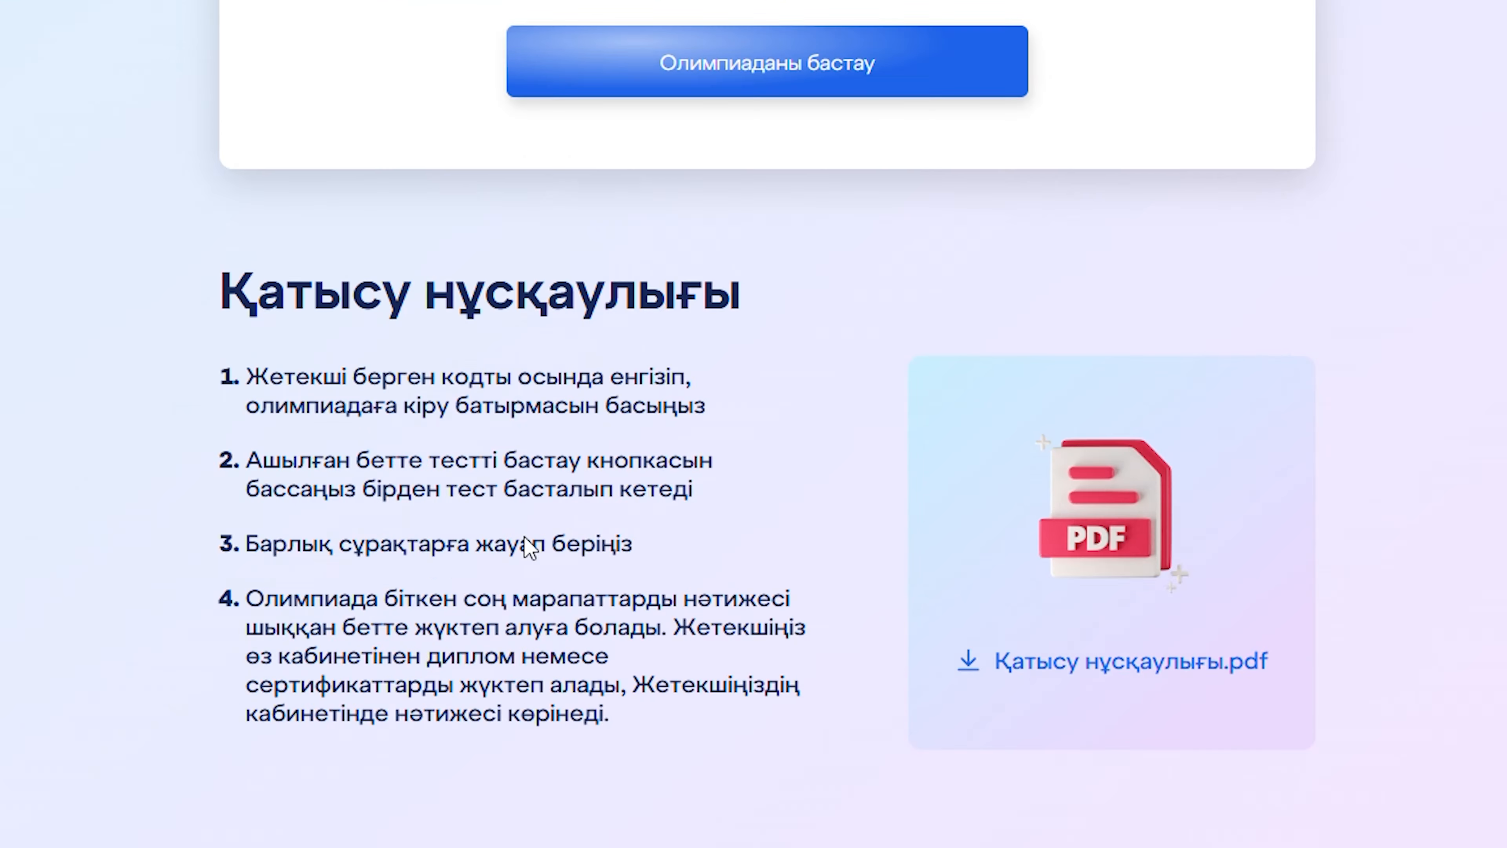
pyautogui.click(682, 348)
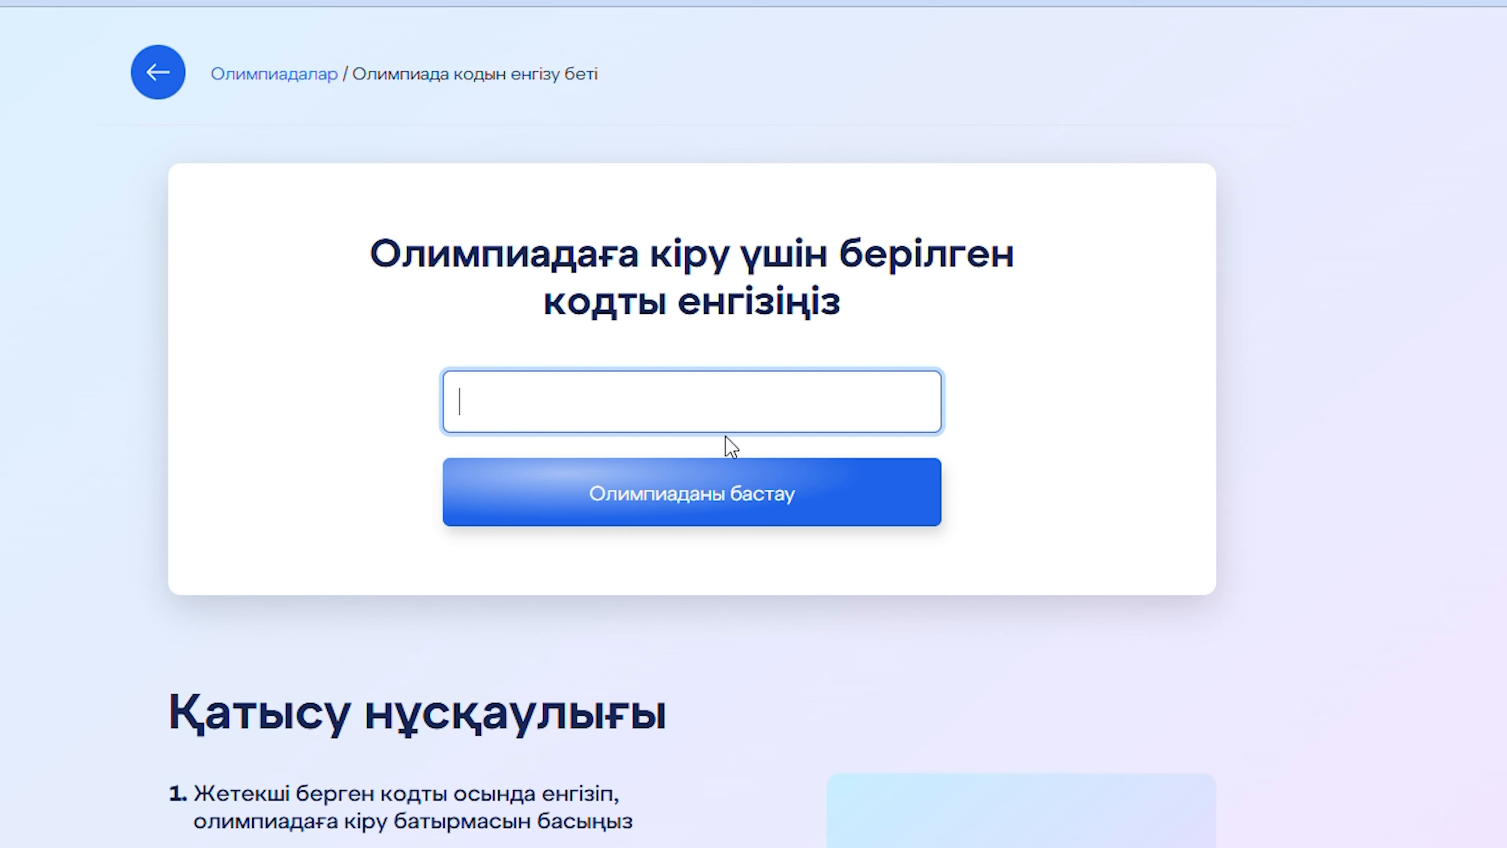
pyautogui.hotkey('ctrl', 'v')
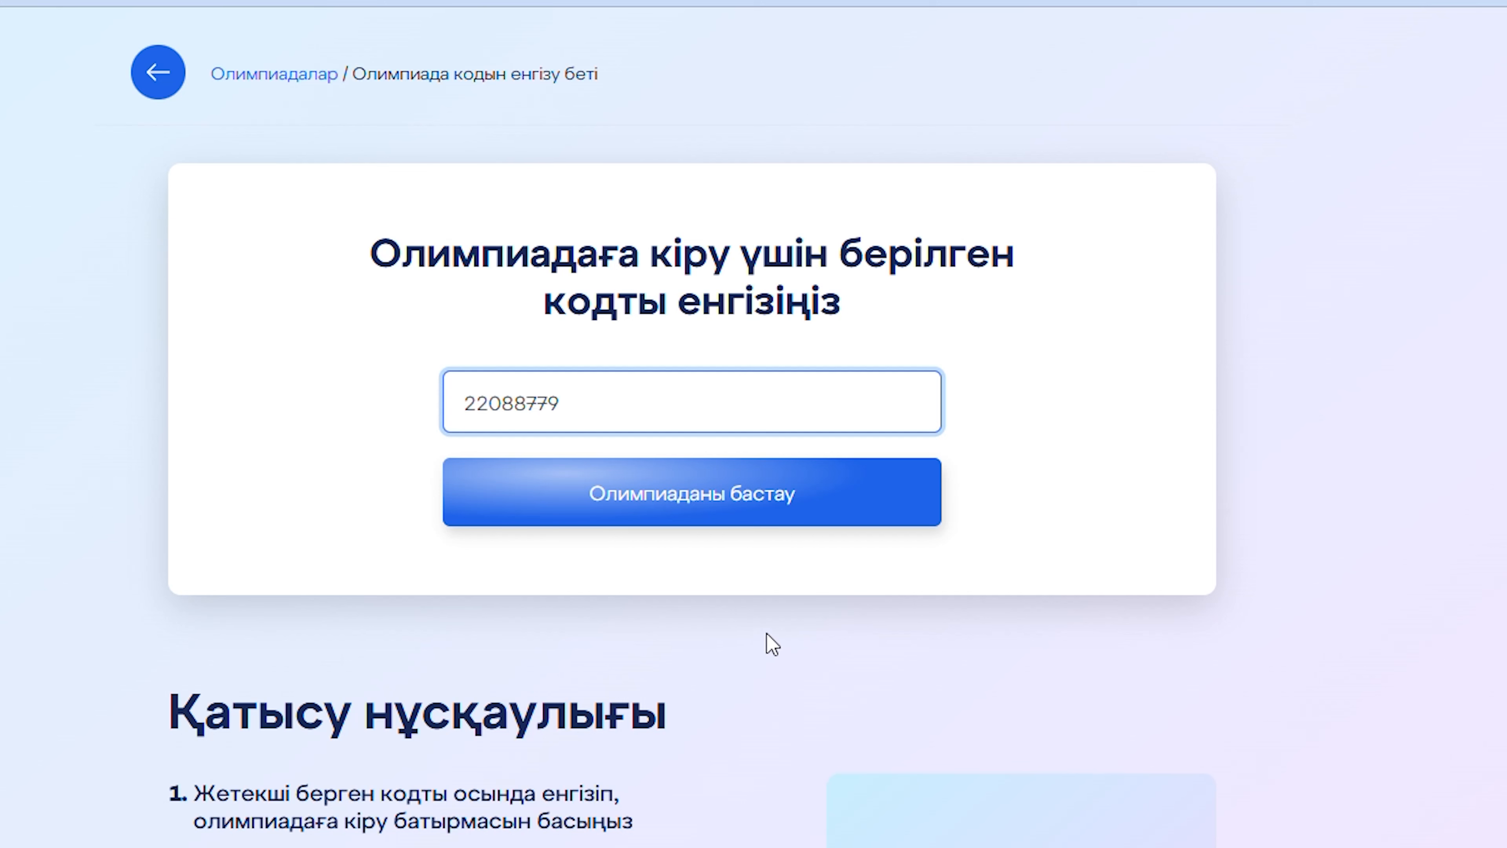
pyautogui.click(720, 504)
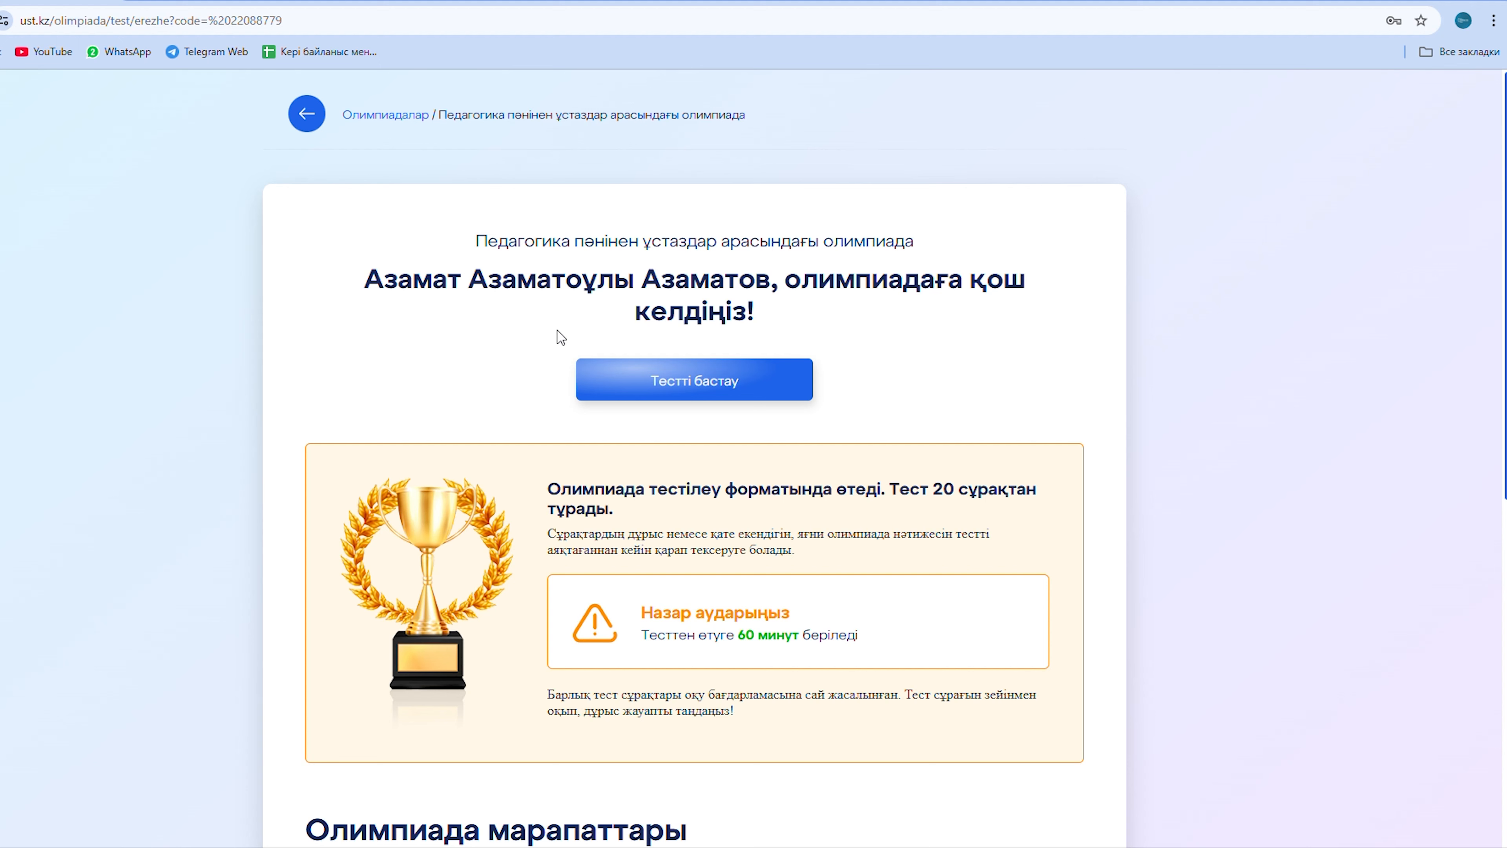
# Start the 20-question Pedagogy test, then finish it and confirm with 'Ия' for 17 points.
pyautogui.scroll(-1, 570, 335)
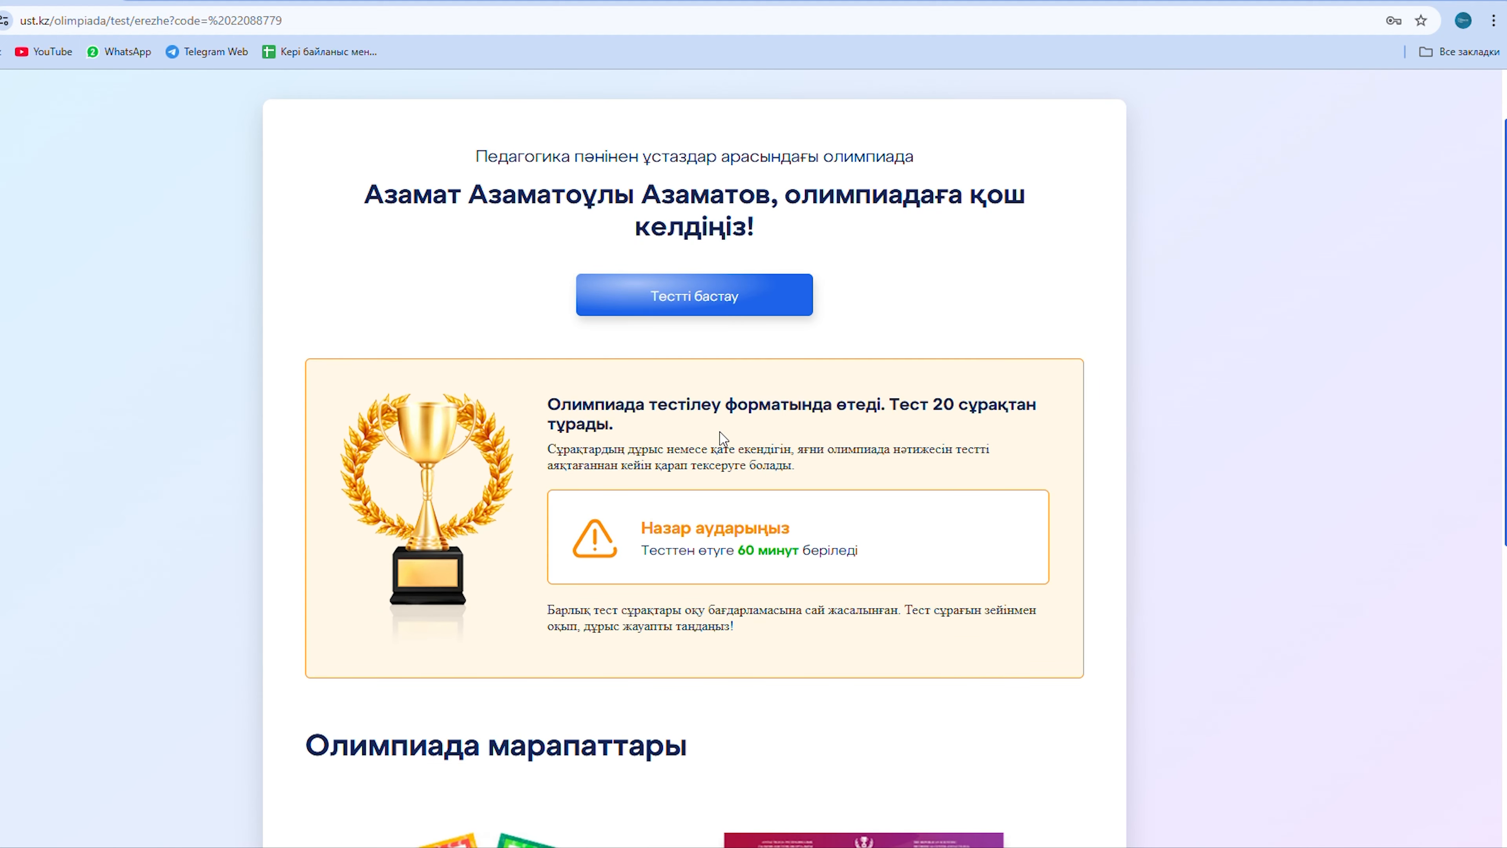
pyautogui.scroll(-3, 722, 439)
pyautogui.scroll(1, 772, 488)
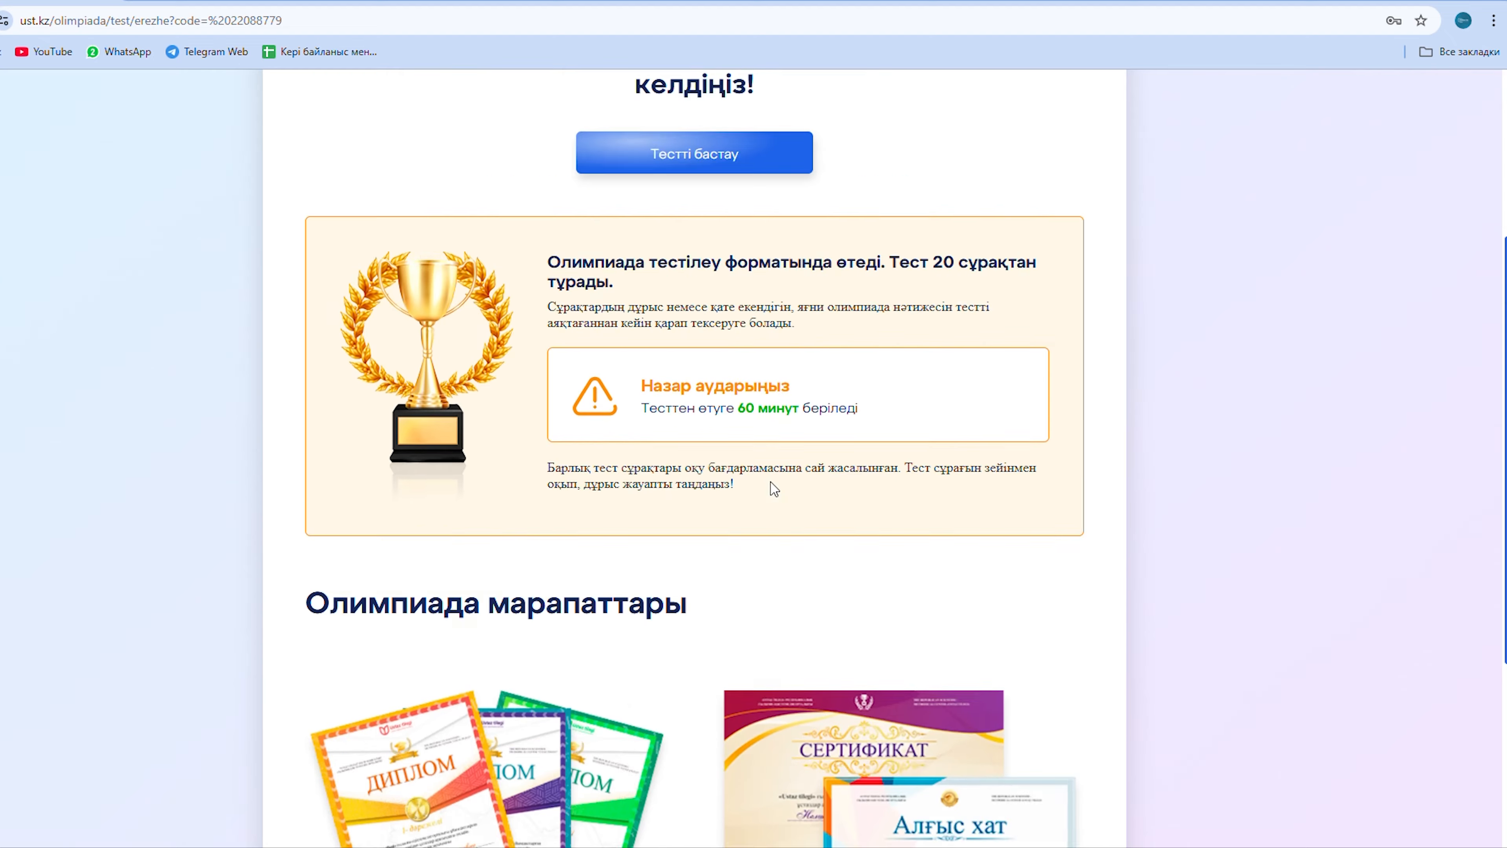
pyautogui.scroll(2, 775, 489)
pyautogui.click(679, 303)
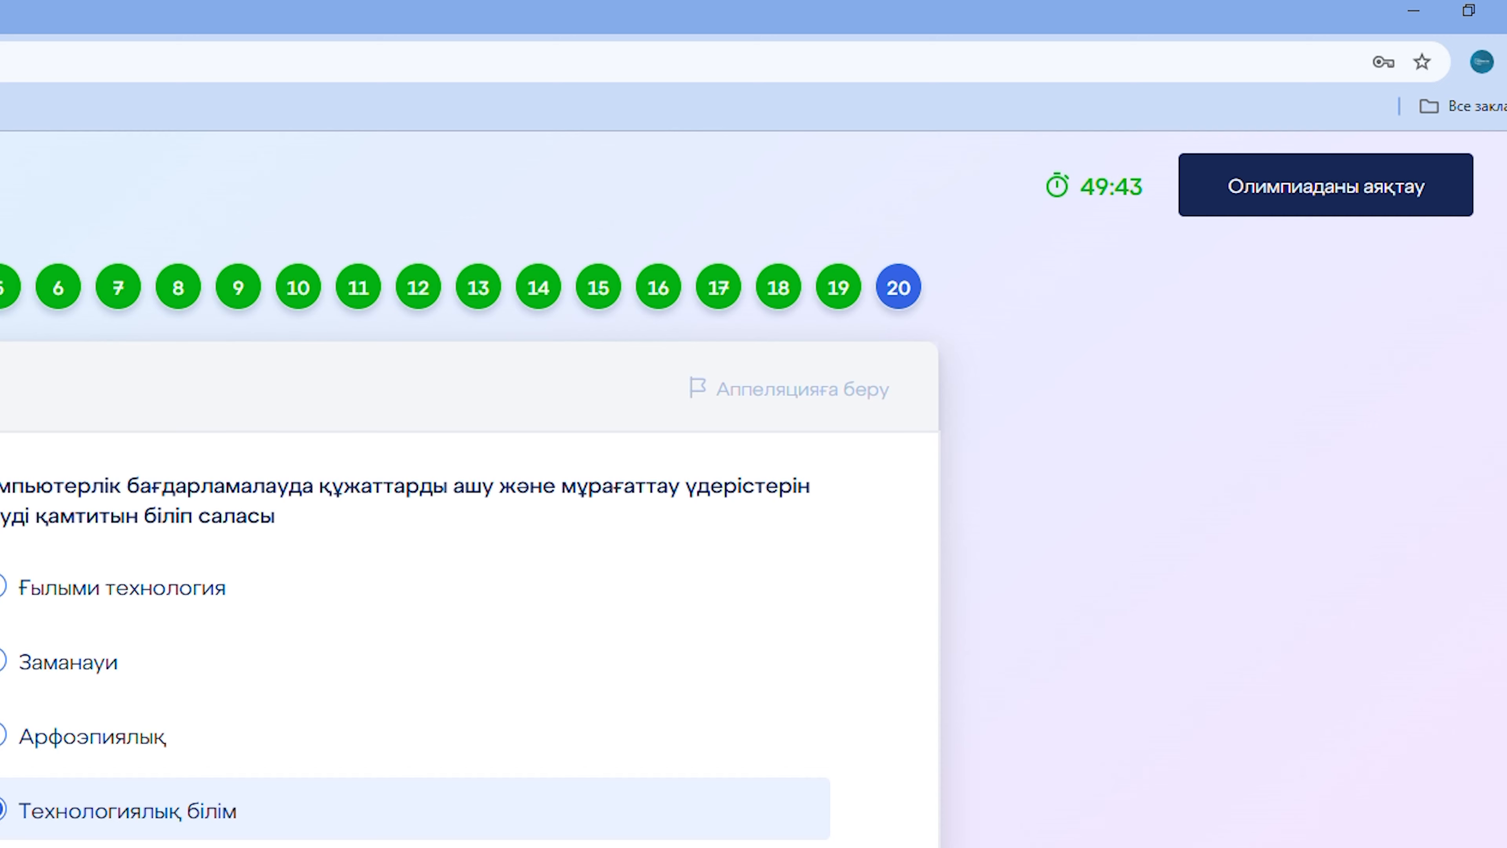
pyautogui.click(1362, 195)
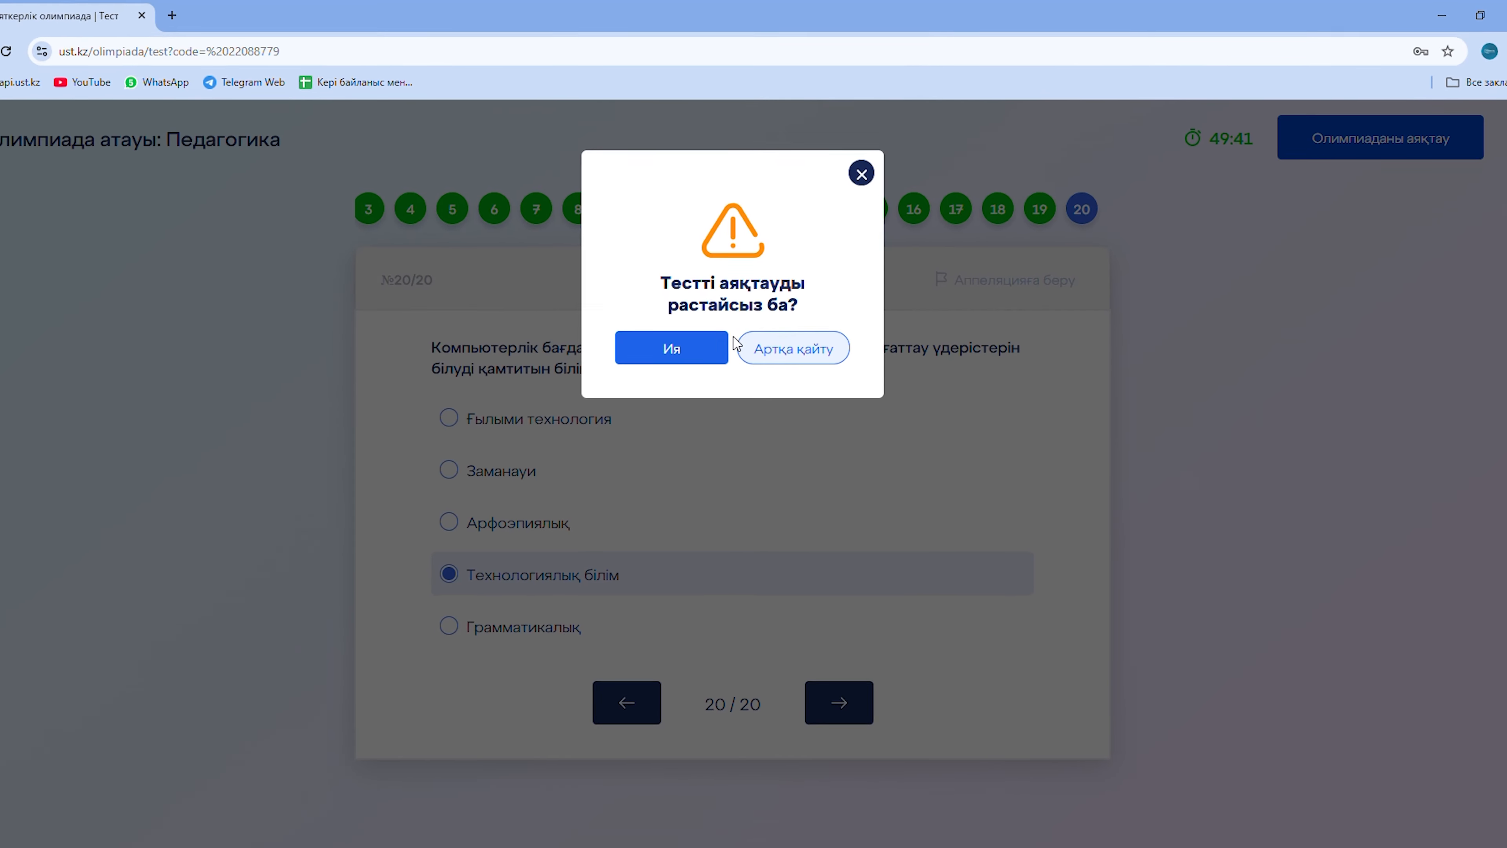
pyautogui.click(672, 348)
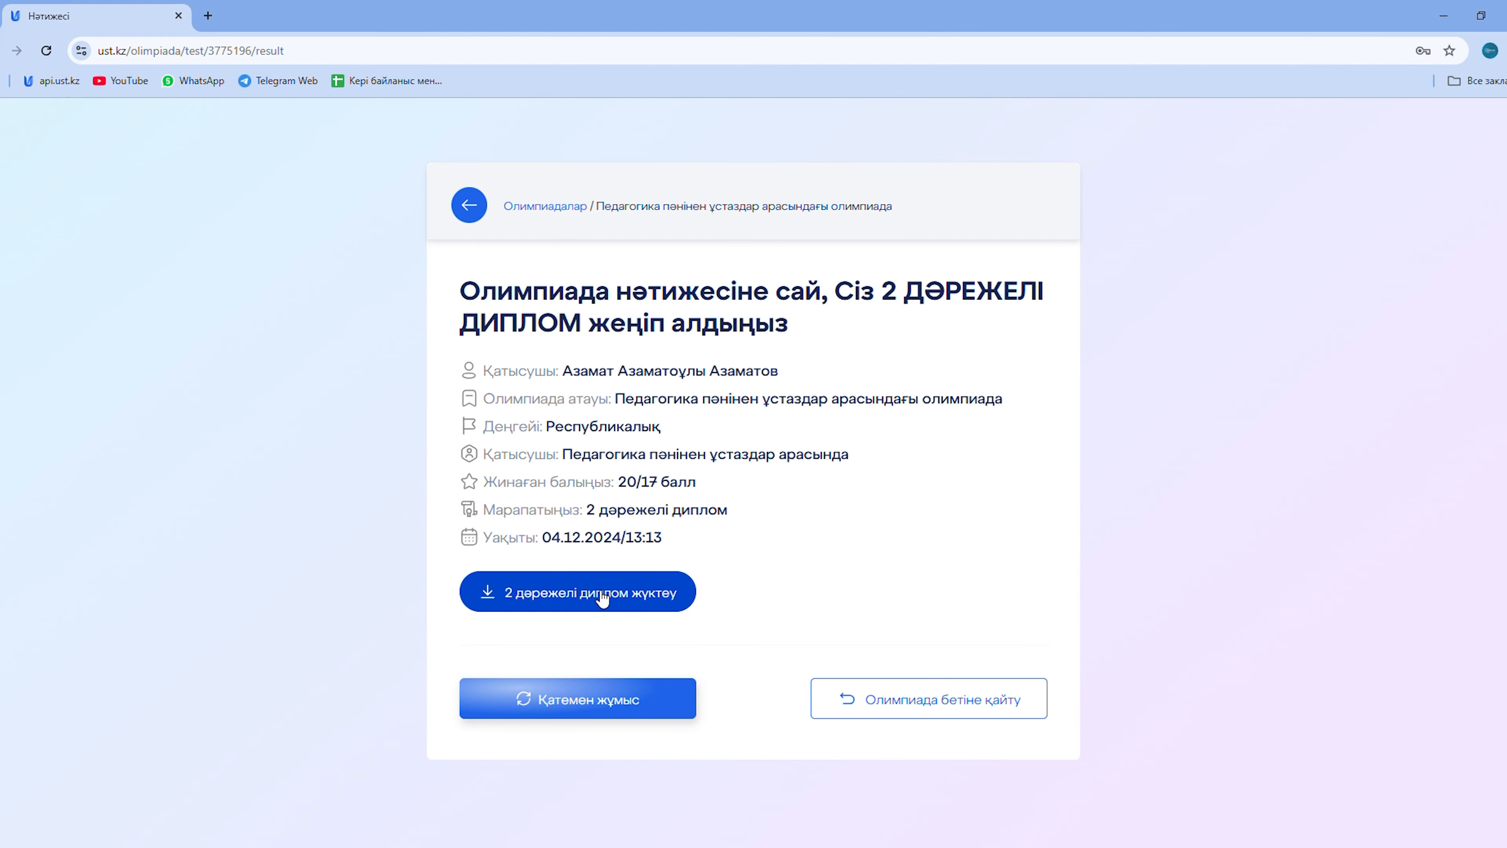
# Download the 2nd-degree diploma via '2 дәрежелі диплом жүктеу'.
pyautogui.click(636, 600)
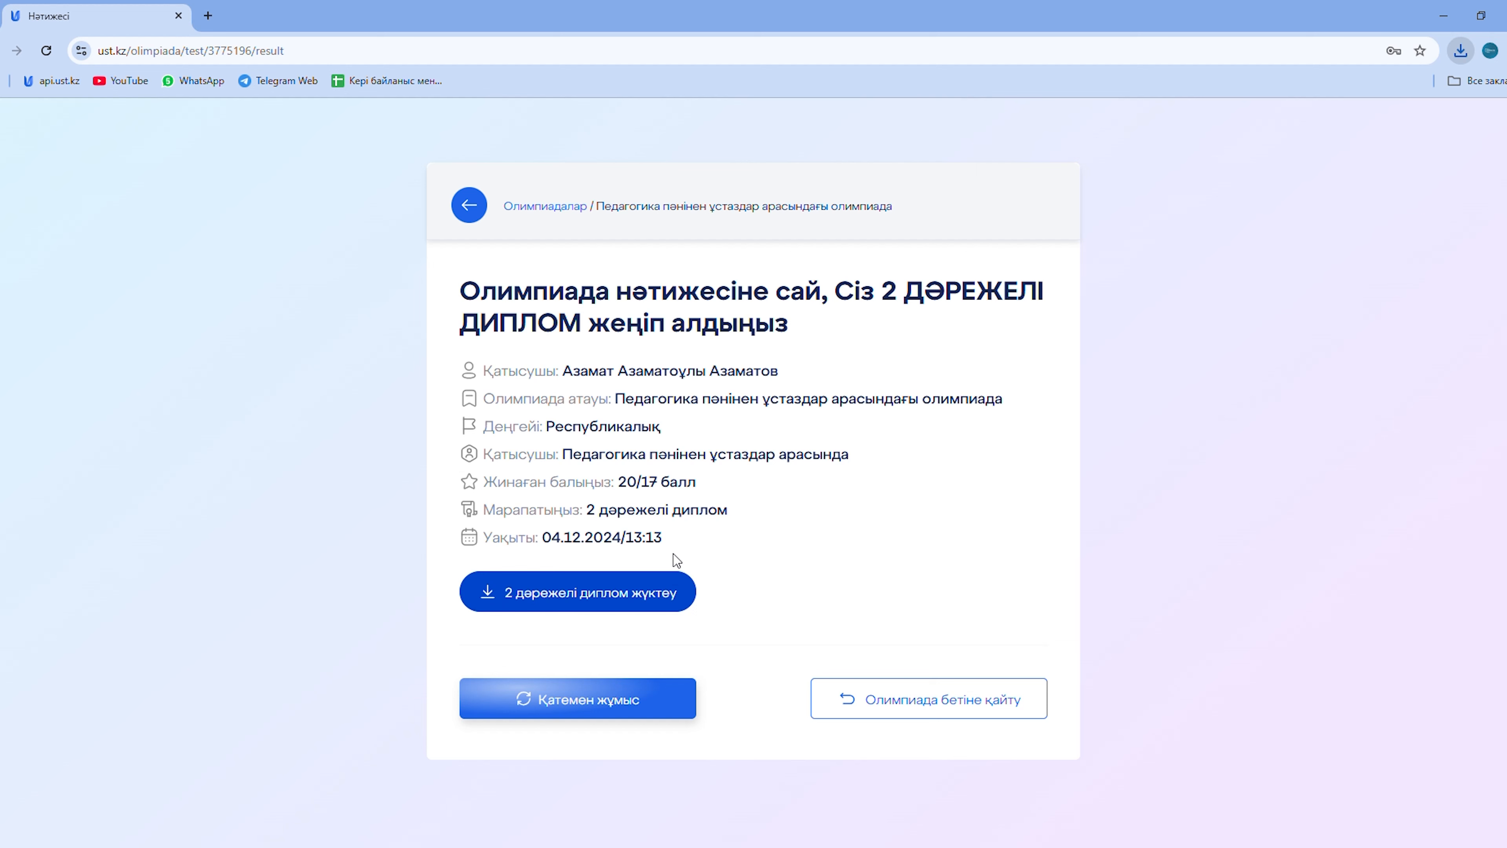